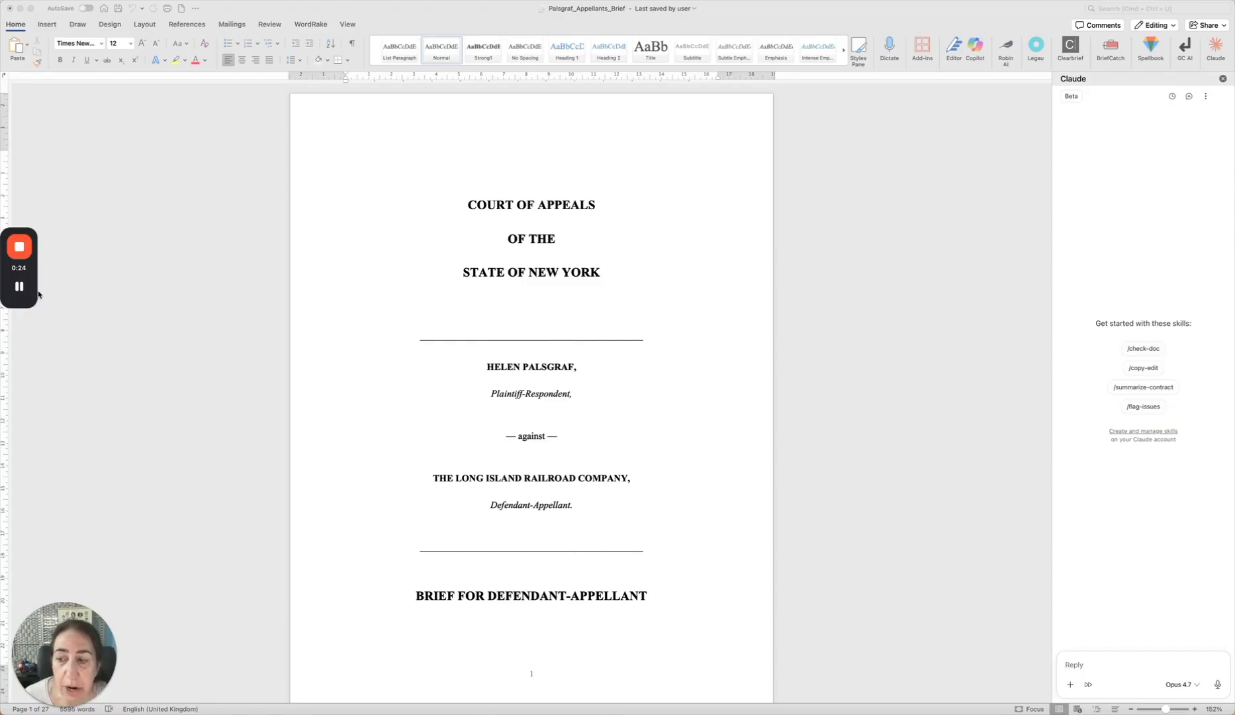
# - Read through the appellant's brief from its cover page to the injuries section of the Statement of Facts
pyautogui.moveTo(25, 294)
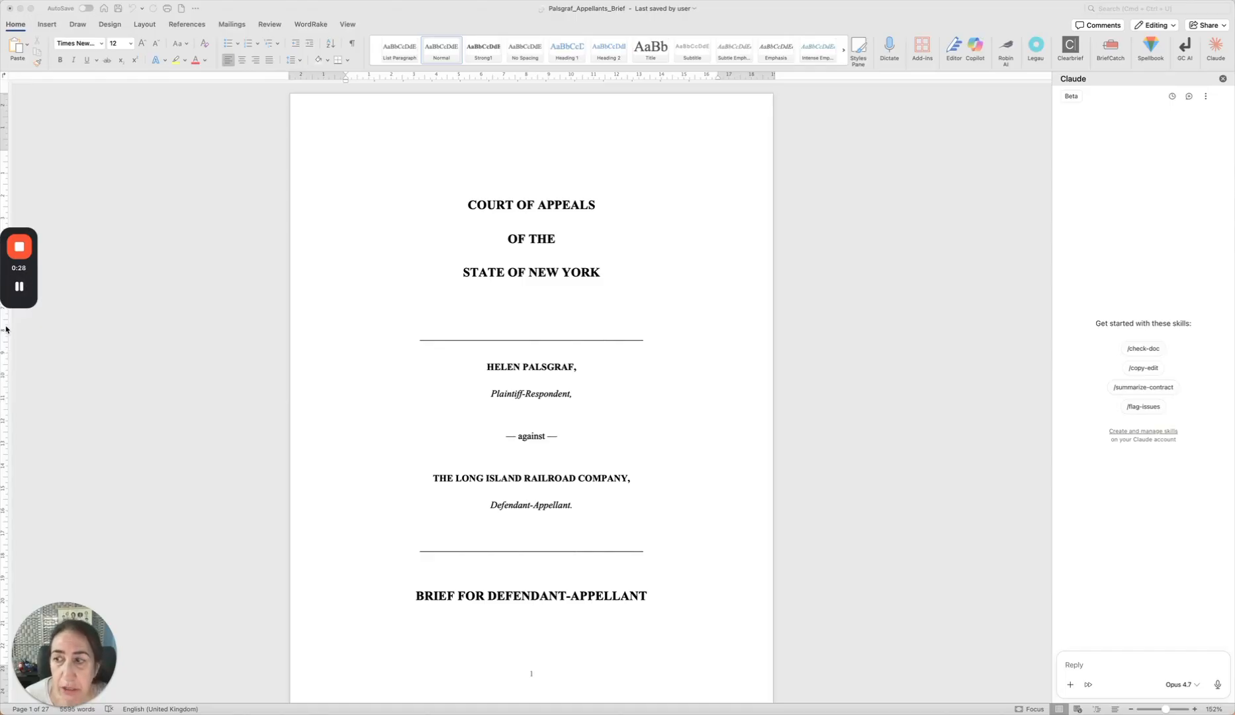
pyautogui.click(356, 328)
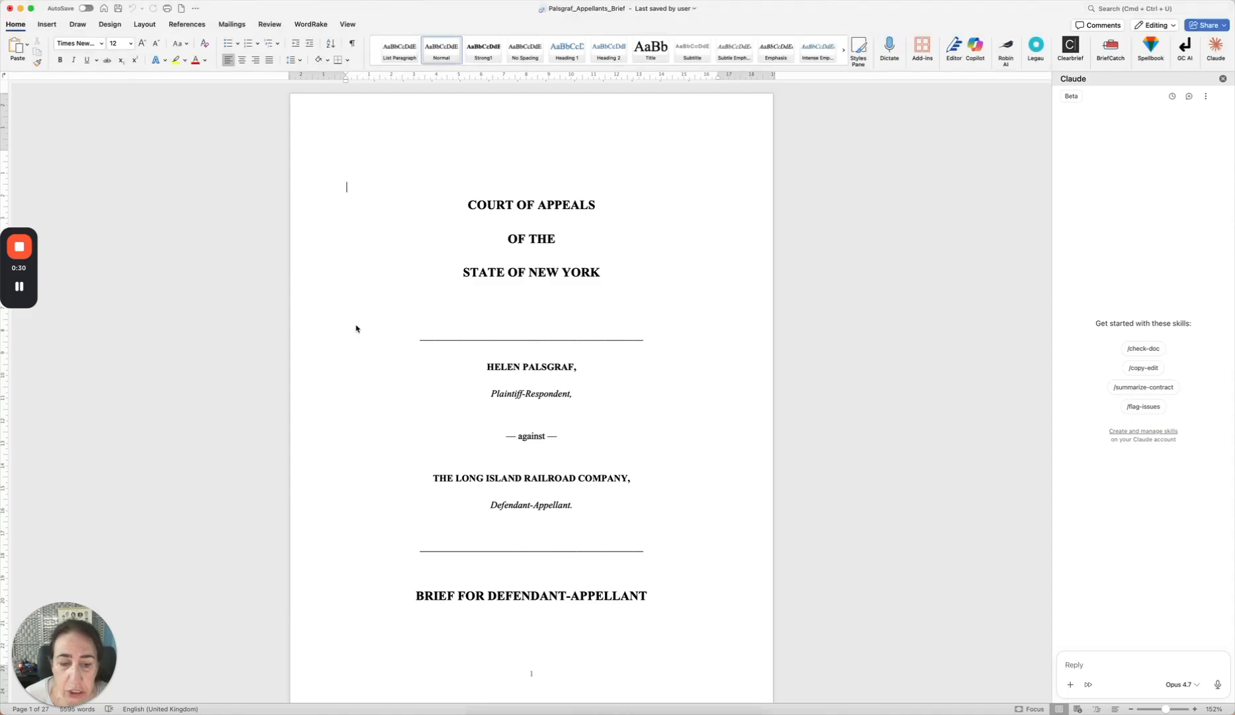
pyautogui.moveTo(439, 331); pyautogui.dragTo(488, 699)
pyautogui.click(490, 652)
pyautogui.press('Down')
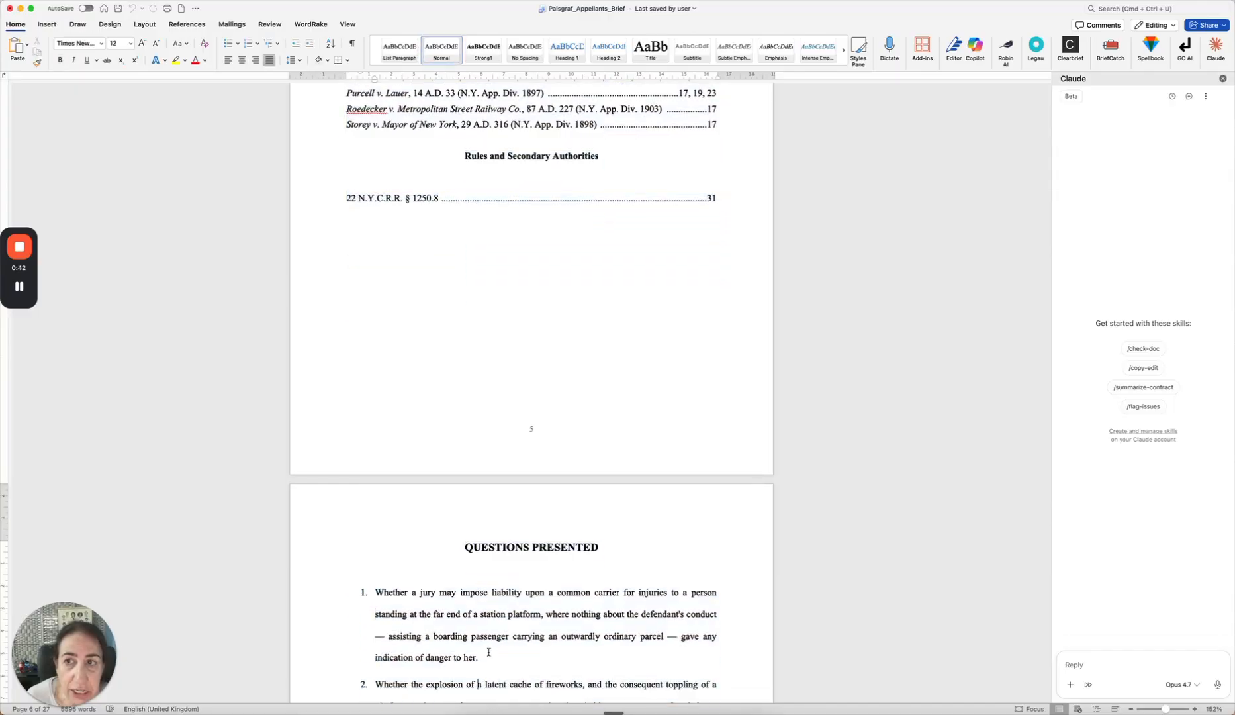
pyautogui.press('Down')
pyautogui.press('Down')
pyautogui.press('Down')
pyautogui.press('Down')
pyautogui.press('Down')
pyautogui.press('Down')
pyautogui.press('Down')
pyautogui.press('Down')
pyautogui.press('Down')
pyautogui.press('Down')
pyautogui.press('Down')
pyautogui.press('Down')
pyautogui.press('Down')
pyautogui.press('Down')
pyautogui.press('Down')
pyautogui.press('Down')
pyautogui.press('Down')
pyautogui.press('Down')
pyautogui.press('Down')
pyautogui.press('Down')
pyautogui.press('Down')
pyautogui.press('Down')
pyautogui.press('Down')
pyautogui.press('Down')
pyautogui.press('Down')
pyautogui.press('Down')
pyautogui.press('Down')
pyautogui.press('Down')
pyautogui.press('Down')
pyautogui.press('Down')
pyautogui.press('Down')
pyautogui.press('Down')
pyautogui.press('Down')
pyautogui.press('Down')
pyautogui.press('Down')
pyautogui.press('Down')
pyautogui.press('Down')
pyautogui.press('Down')
pyautogui.press('Down')
pyautogui.press('Down')
pyautogui.press('Down')
pyautogui.press('Down')
pyautogui.press('Down')
pyautogui.press('Down')
pyautogui.press('Down')
pyautogui.press('Down')
pyautogui.press('Down')
pyautogui.press('Down')
pyautogui.press('Down')
pyautogui.press('Down')
pyautogui.press('Down')
pyautogui.press('Down')
pyautogui.press('Down')
pyautogui.press('Down')
pyautogui.press('Down')
pyautogui.press('Down')
pyautogui.press('Down')
pyautogui.press('Down')
pyautogui.press('Down')
pyautogui.press('Down')
pyautogui.press('Down')
pyautogui.press('Down')
pyautogui.press('Down')
pyautogui.press('Down')
pyautogui.press('Down')
pyautogui.press('Down')
pyautogui.press('Down')
pyautogui.press('Down')
pyautogui.press('Down')
pyautogui.press('Down')
pyautogui.press('Down')
pyautogui.press('Down')
pyautogui.press('Down')
pyautogui.press('Down')
pyautogui.press('Down')
pyautogui.press('Down')
pyautogui.press('Down')
pyautogui.press('Down')
pyautogui.press('Down')
pyautogui.press('Down')
pyautogui.press('Down')
pyautogui.press('Down')
pyautogui.press('Down')
pyautogui.press('Down')
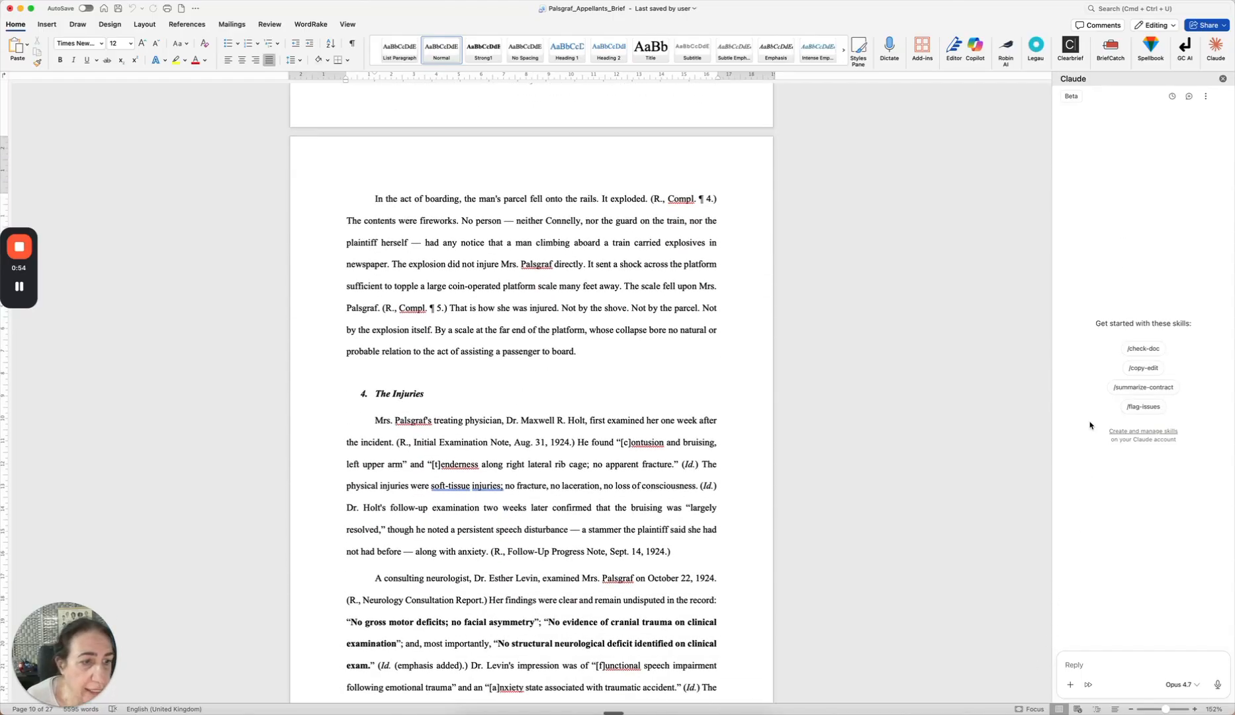
# - Ask Claude to check the brief against the New York appellate standards in the appellate-brief skill
pyautogui.click(1079, 664)
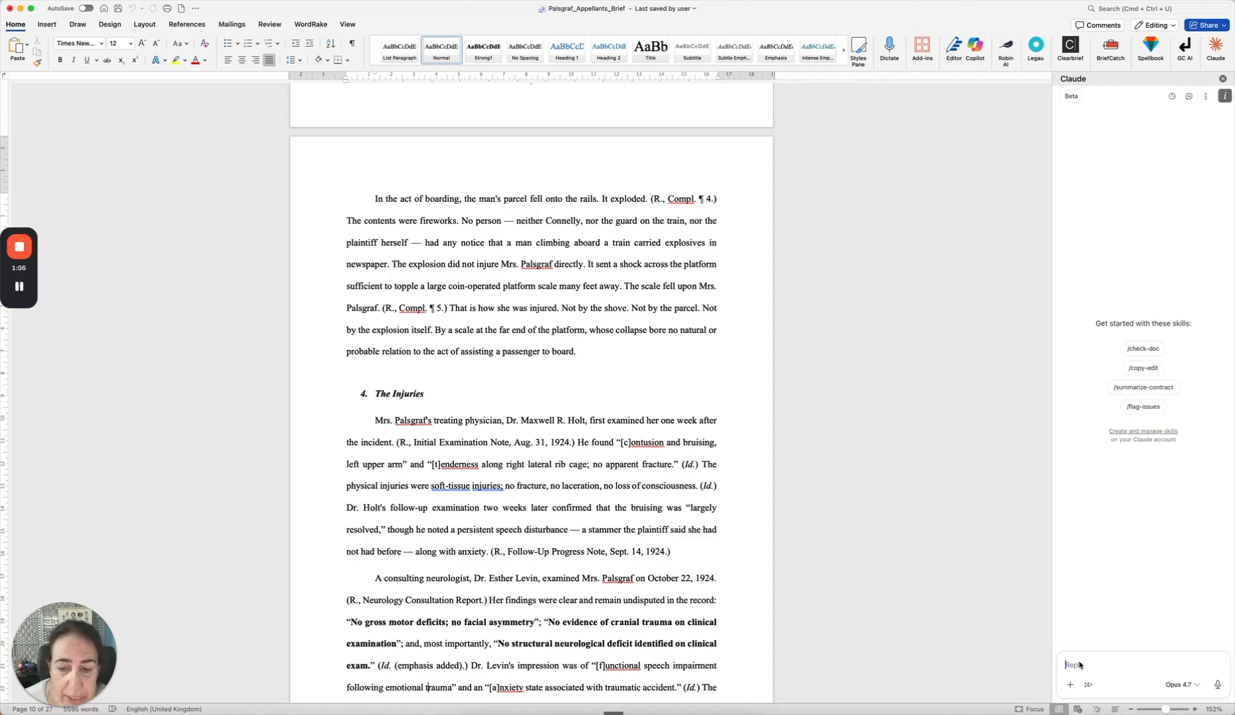
pyautogui.press('fn')
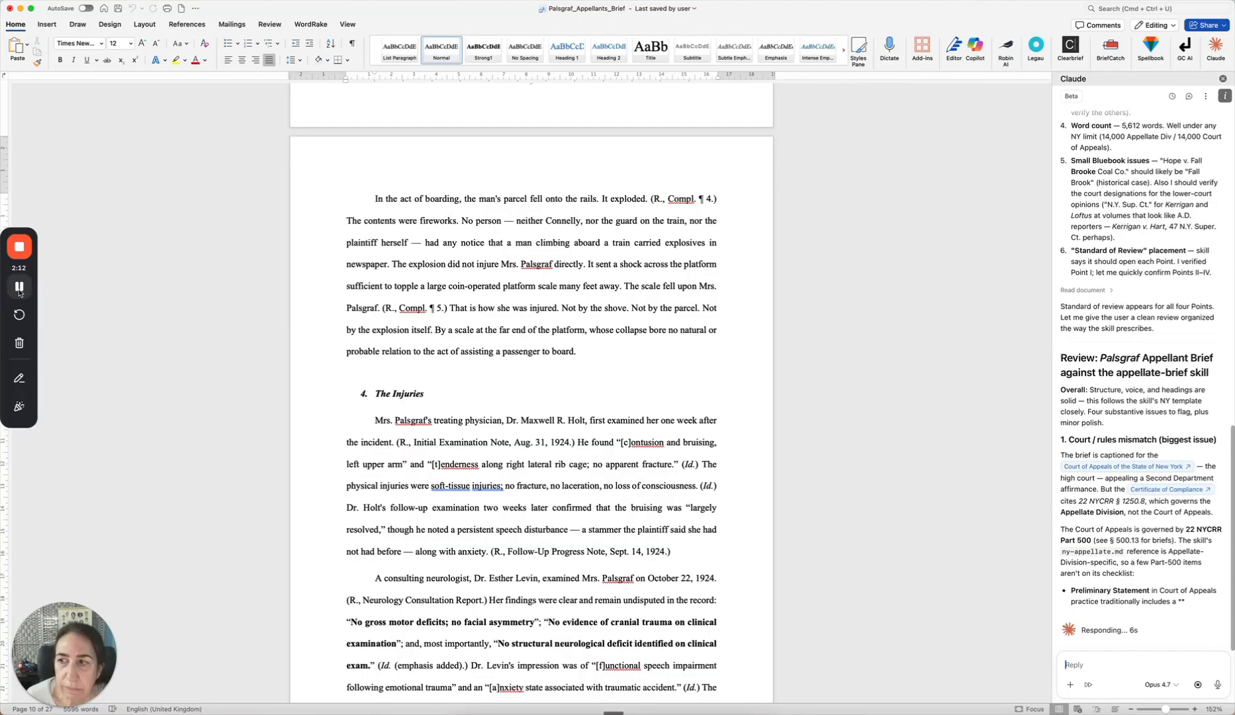
# - Read Claude's initial key observations on court designation, table of contents page numbers, structure, word count and Bluebook citations
pyautogui.scroll(6, 126, 307)
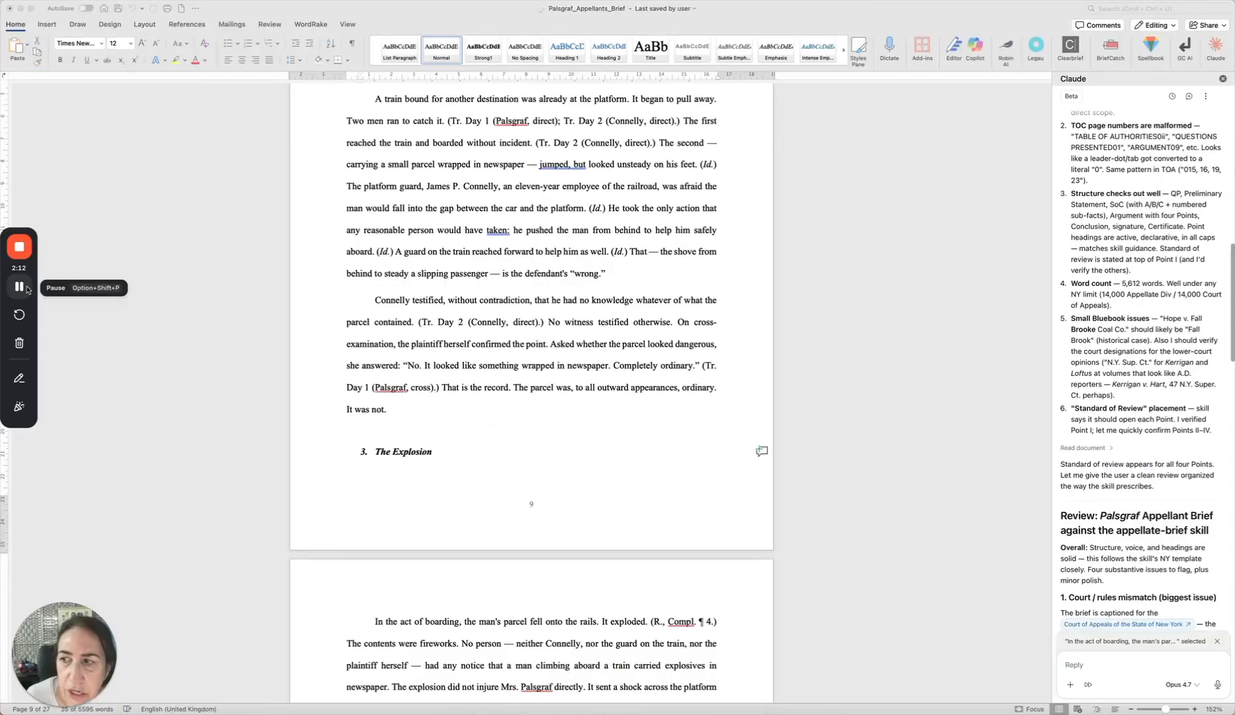
pyautogui.click(1231, 323)
pyautogui.moveTo(1231, 322); pyautogui.dragTo(1225, 215)
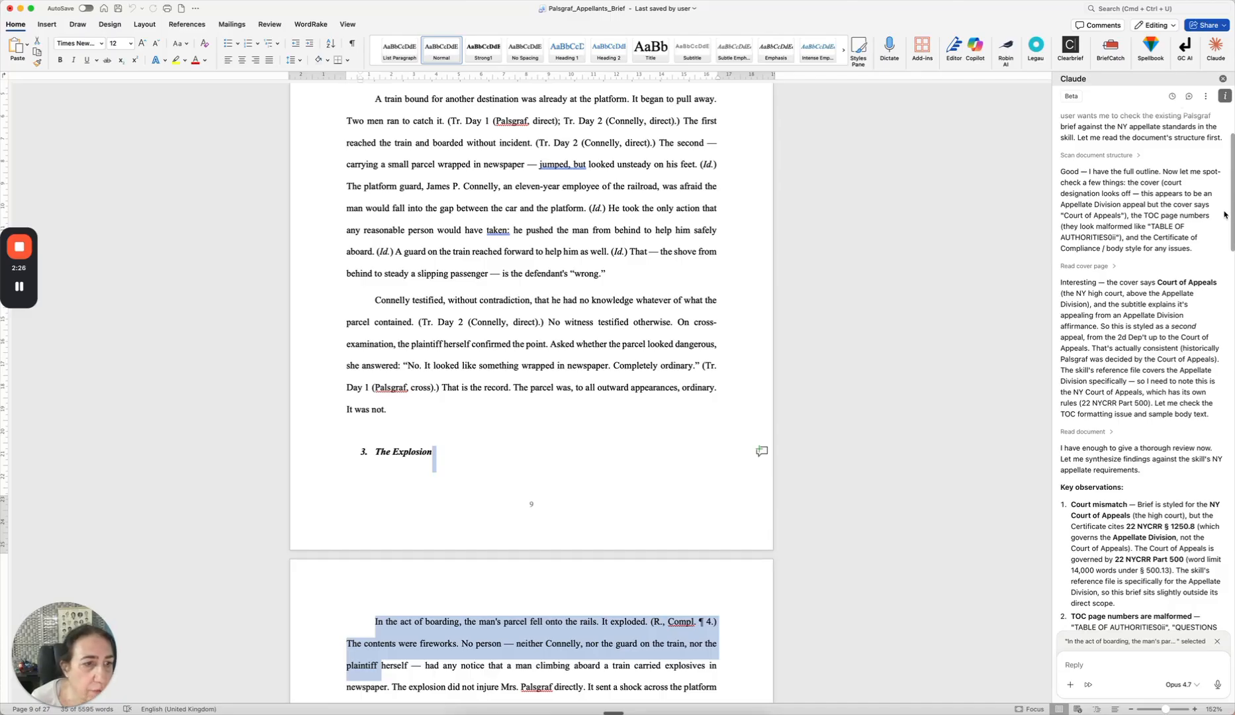
pyautogui.moveTo(1224, 214); pyautogui.dragTo(1224, 233)
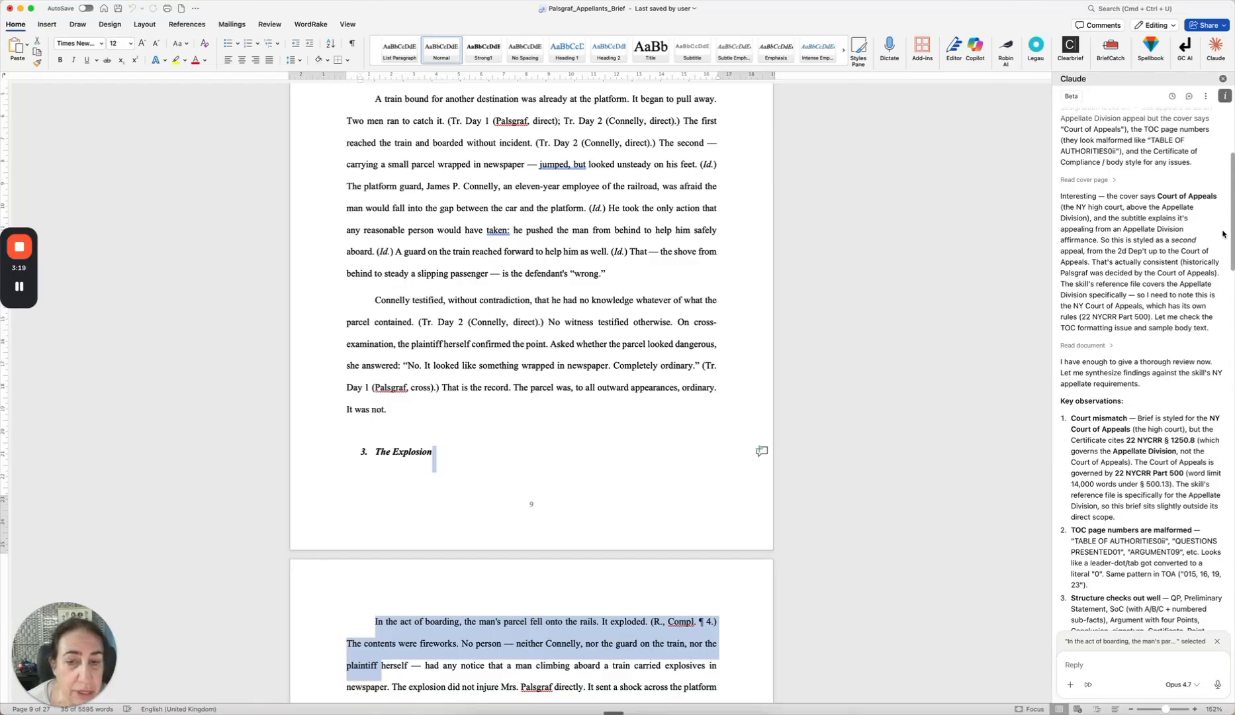
pyautogui.click(20, 286)
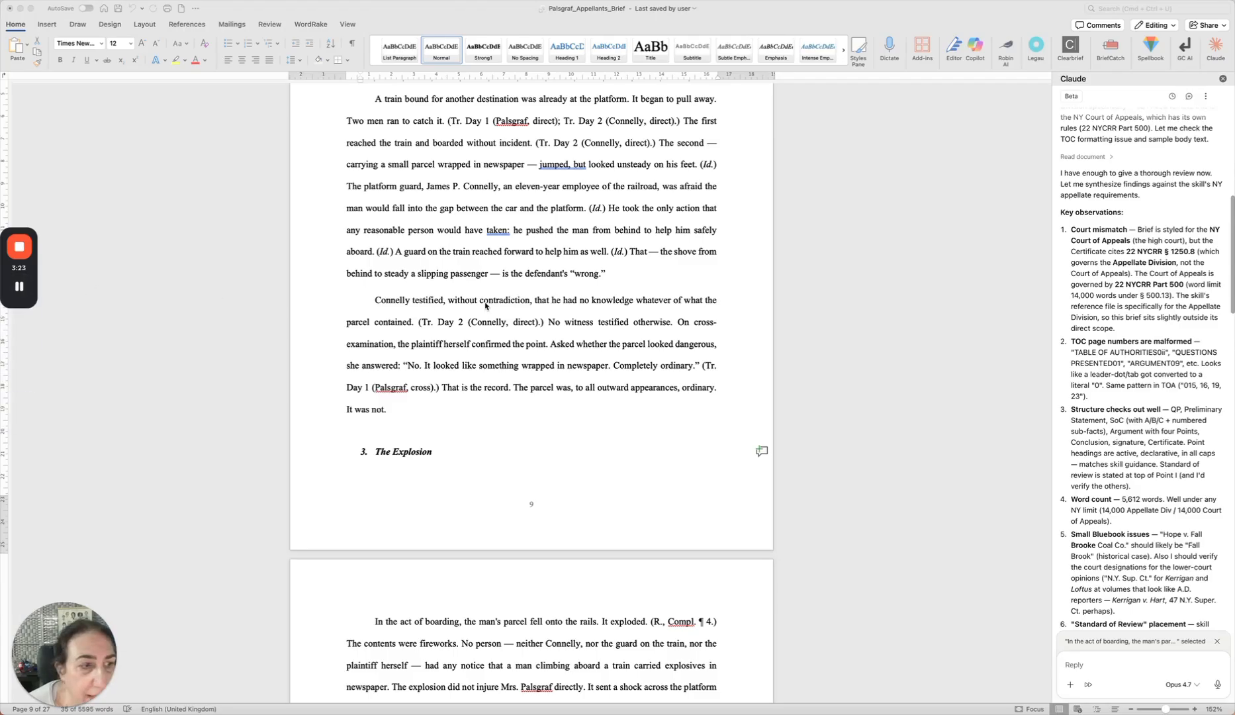
pyautogui.moveTo(1232, 304); pyautogui.dragTo(1232, 309)
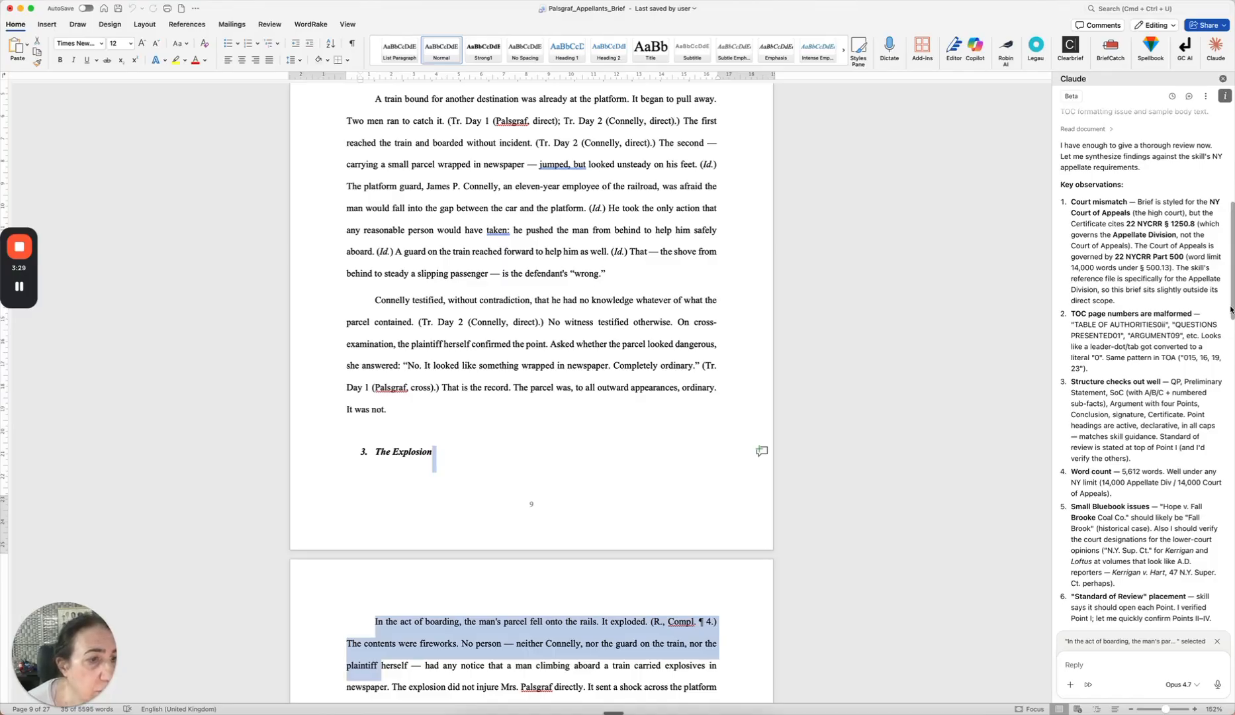
pyautogui.moveTo(1229, 318); pyautogui.dragTo(1223, 388)
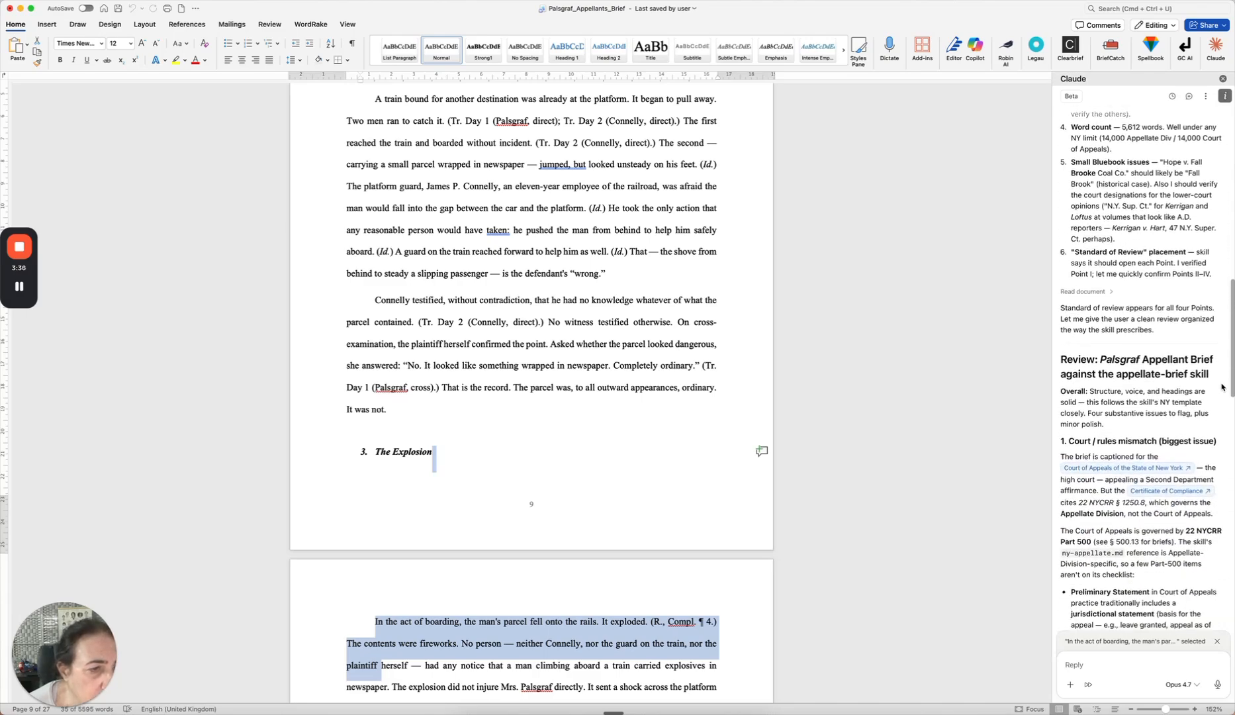
# - Examine Claude's numbered review of court rules, contents and authorities tables, Certificate of Compliance, citations and minor items, through its closing offer
pyautogui.scroll(-5, 1223, 388)
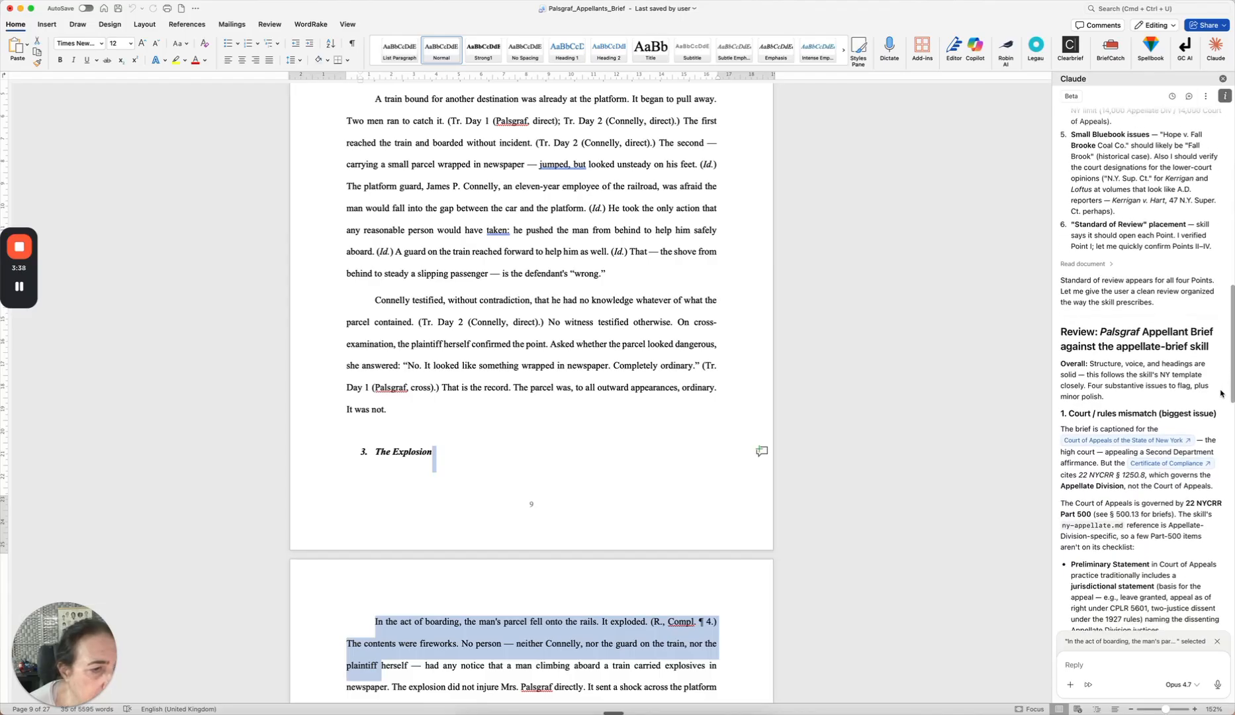
pyautogui.scroll(-2, 1216, 416)
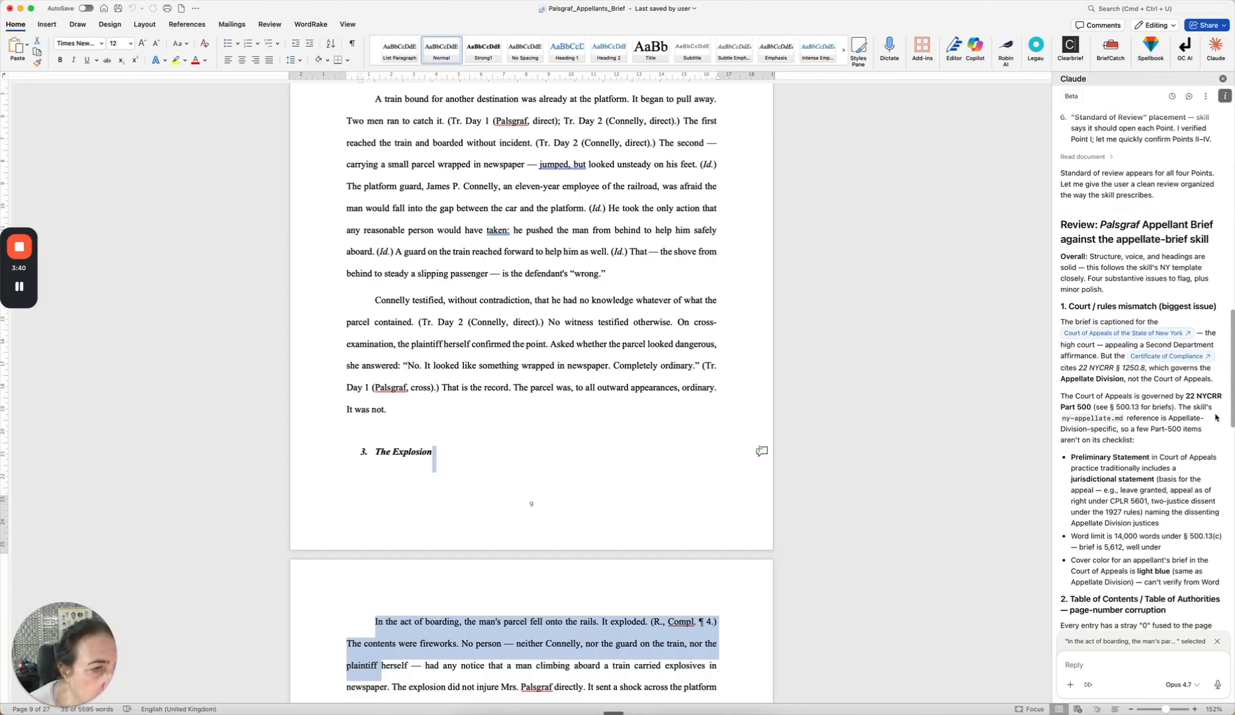
pyautogui.scroll(-2, 1214, 424)
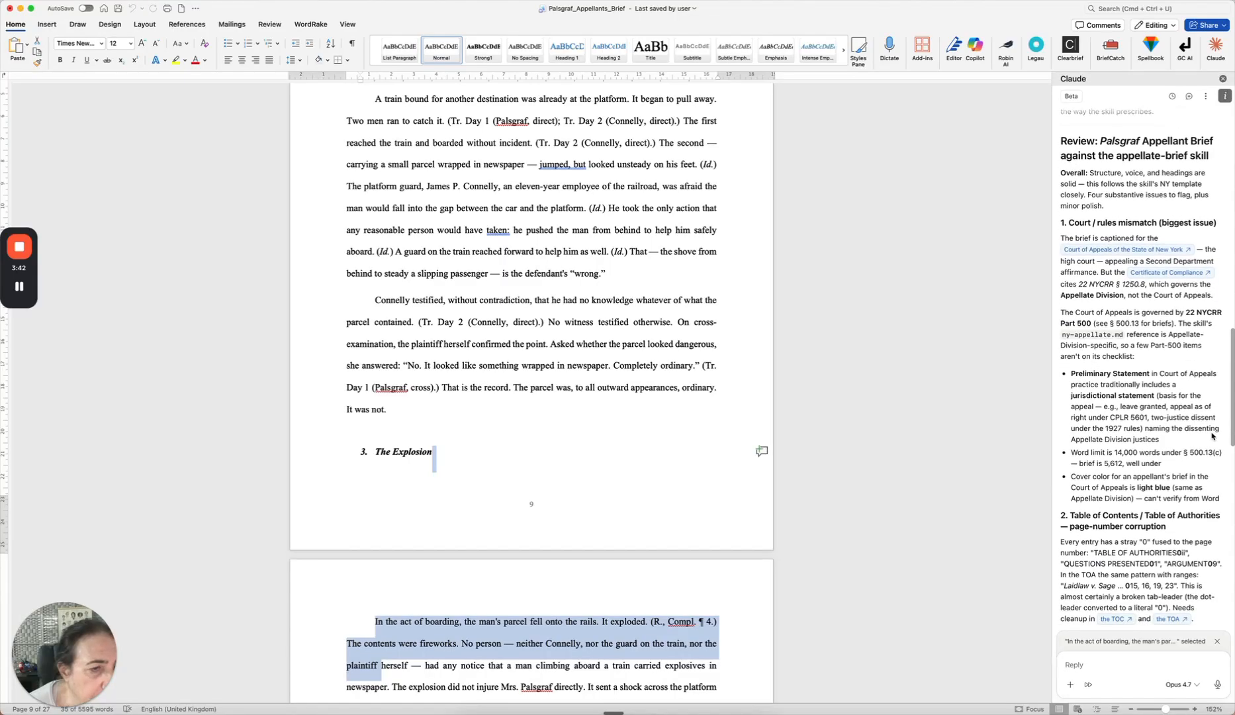
pyautogui.moveTo(1231, 400); pyautogui.dragTo(1224, 457)
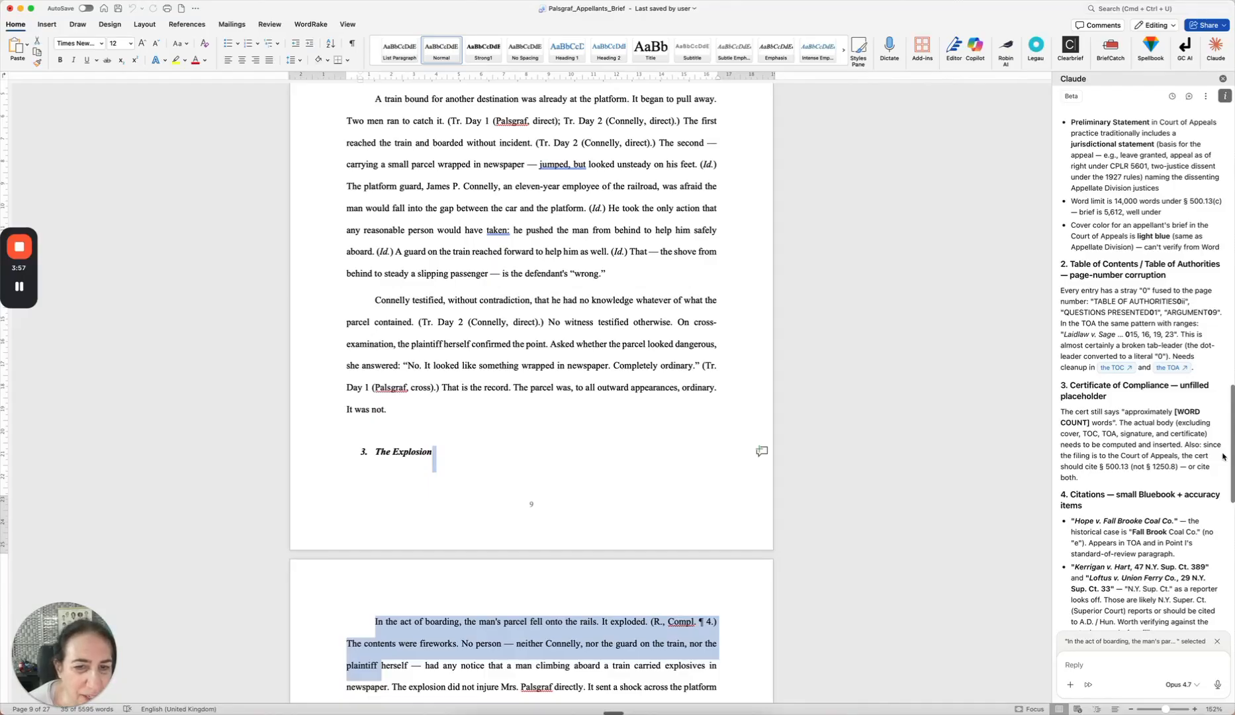
pyautogui.moveTo(1224, 457); pyautogui.dragTo(1223, 458)
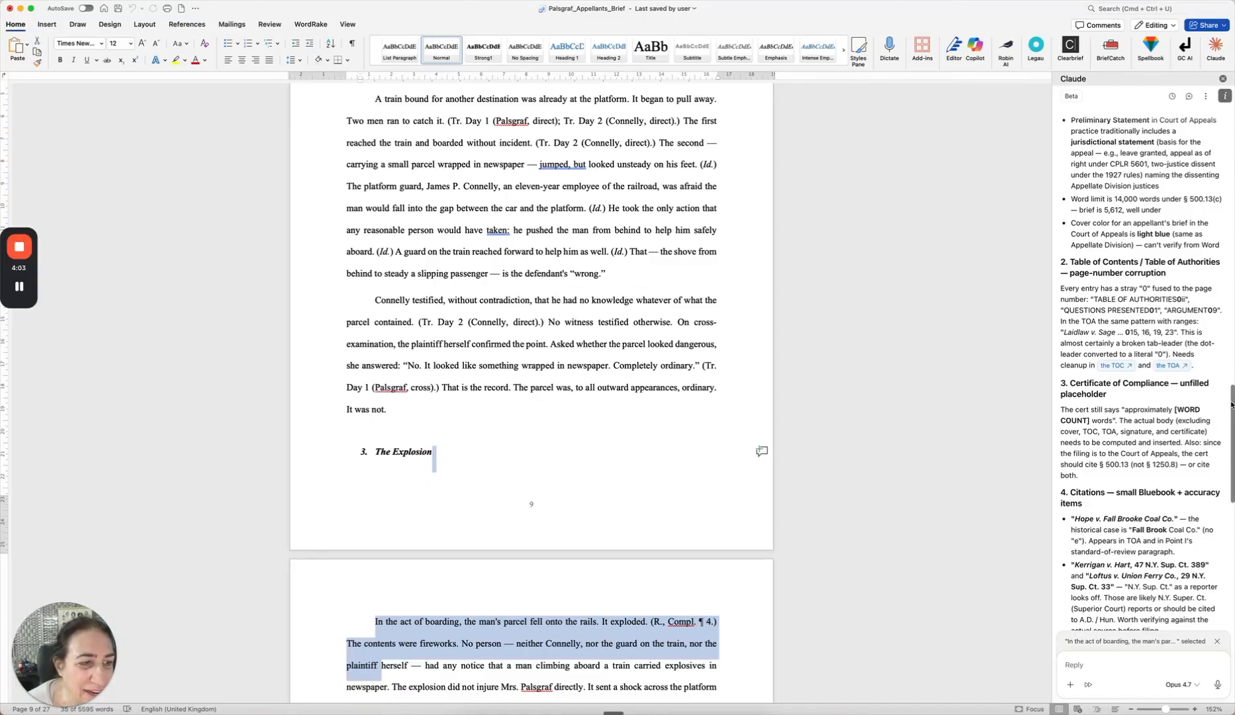
pyautogui.moveTo(1231, 405); pyautogui.dragTo(1223, 457)
pyautogui.scroll(-2, 1224, 456)
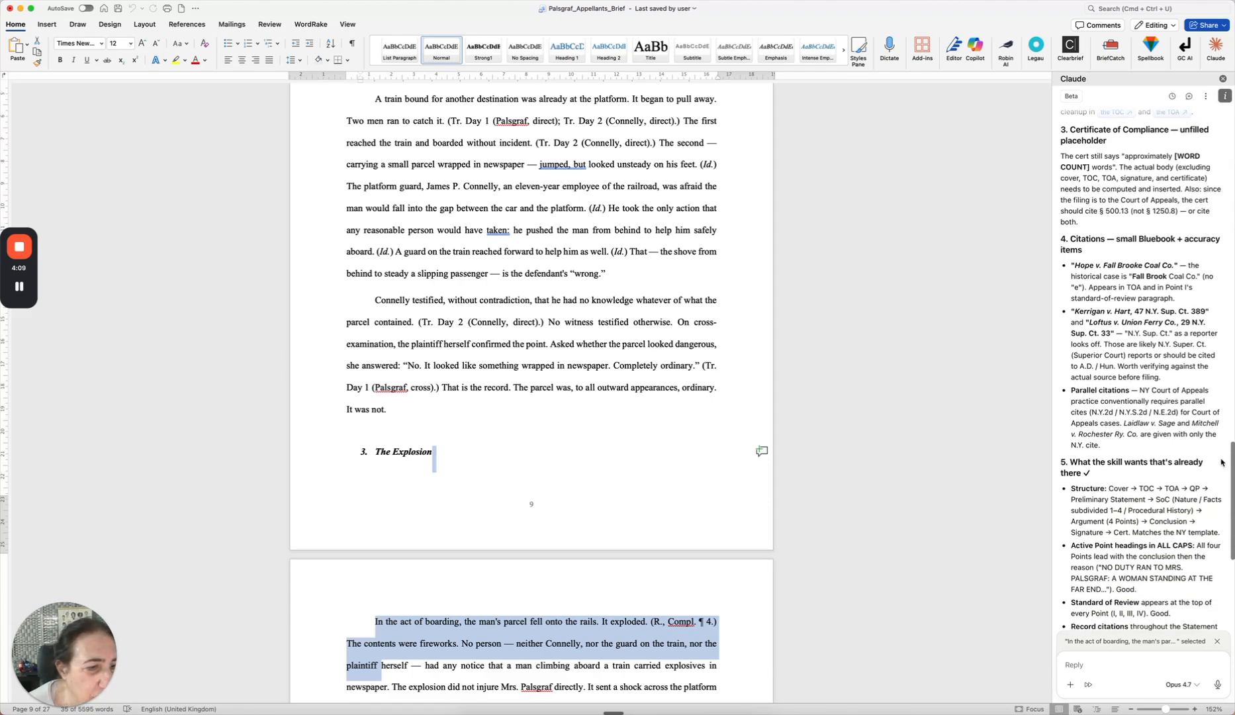
pyautogui.moveTo(1224, 448); pyautogui.dragTo(1225, 538)
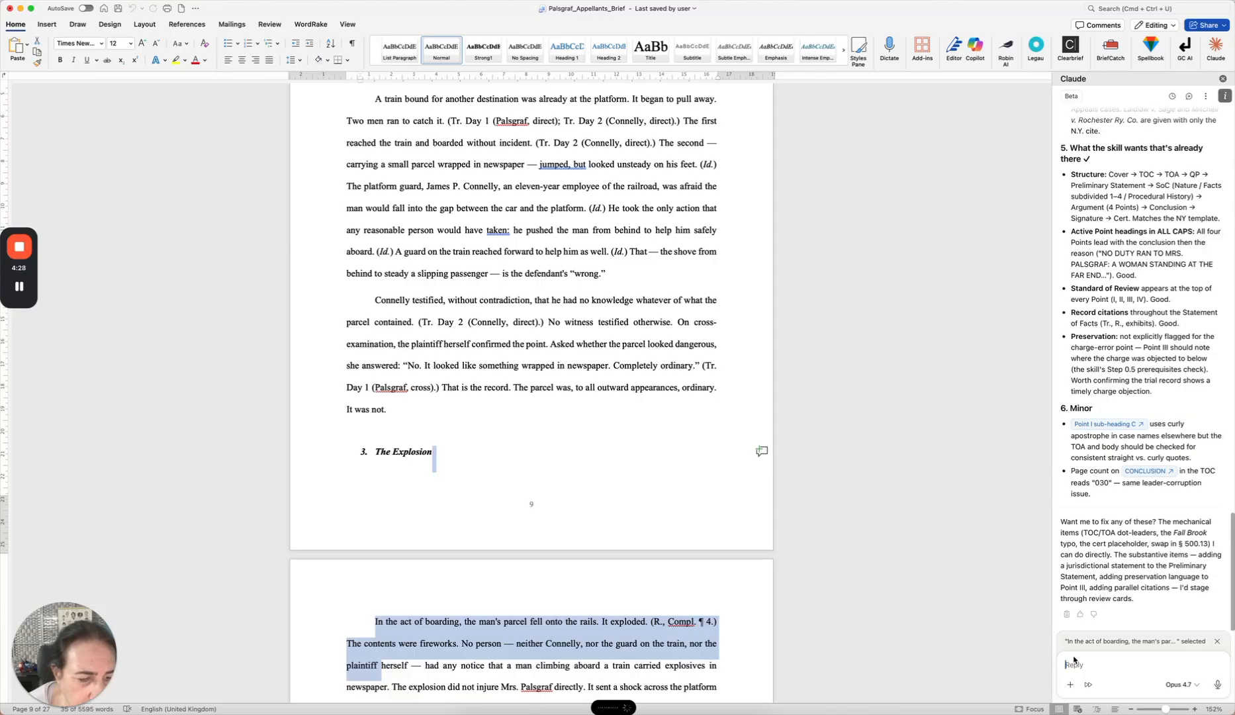
# - Ask Claude to make whatever changes the brief needs to comply with the New York Court of Appeals rules, using track changes
pyautogui.press('Return')
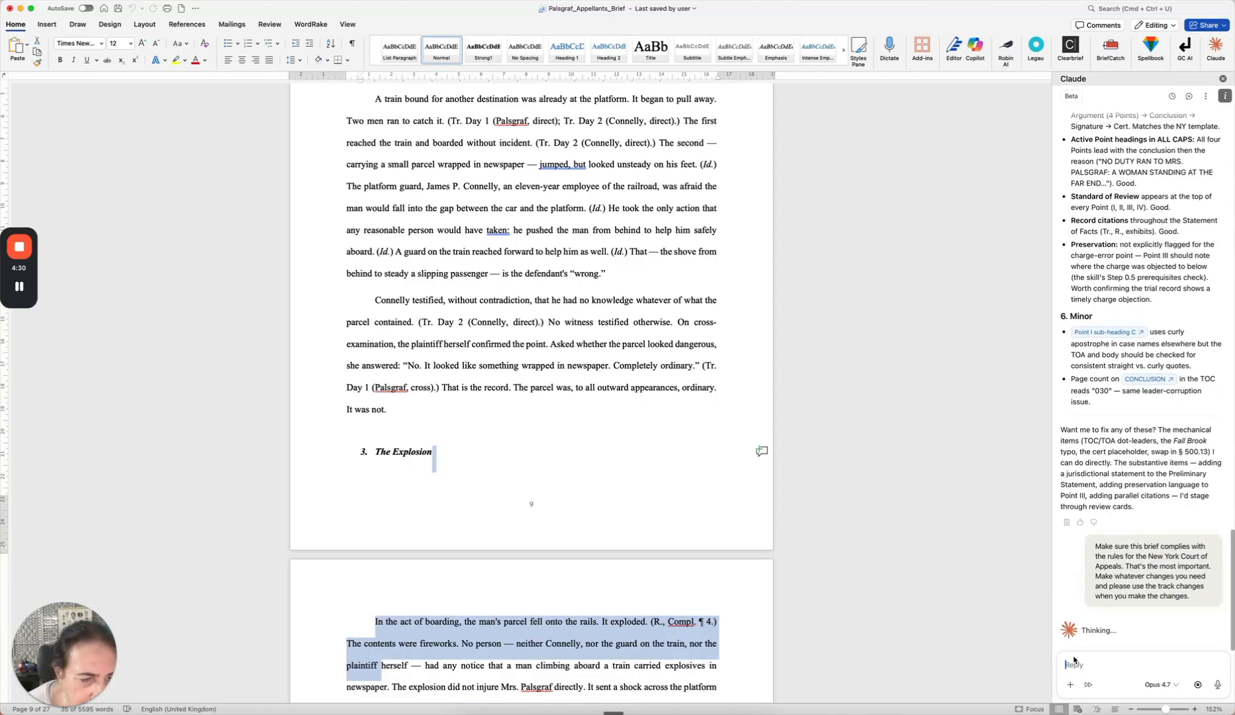
pyautogui.click(19, 287)
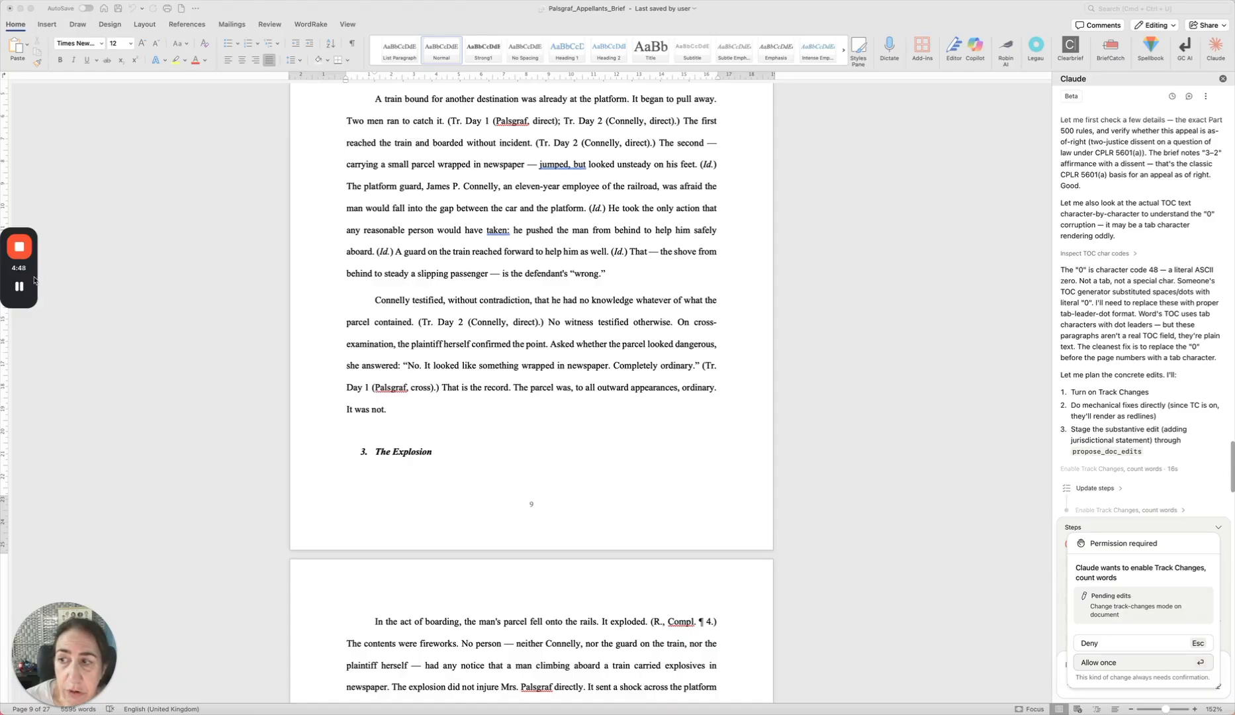
pyautogui.moveTo(26, 285)
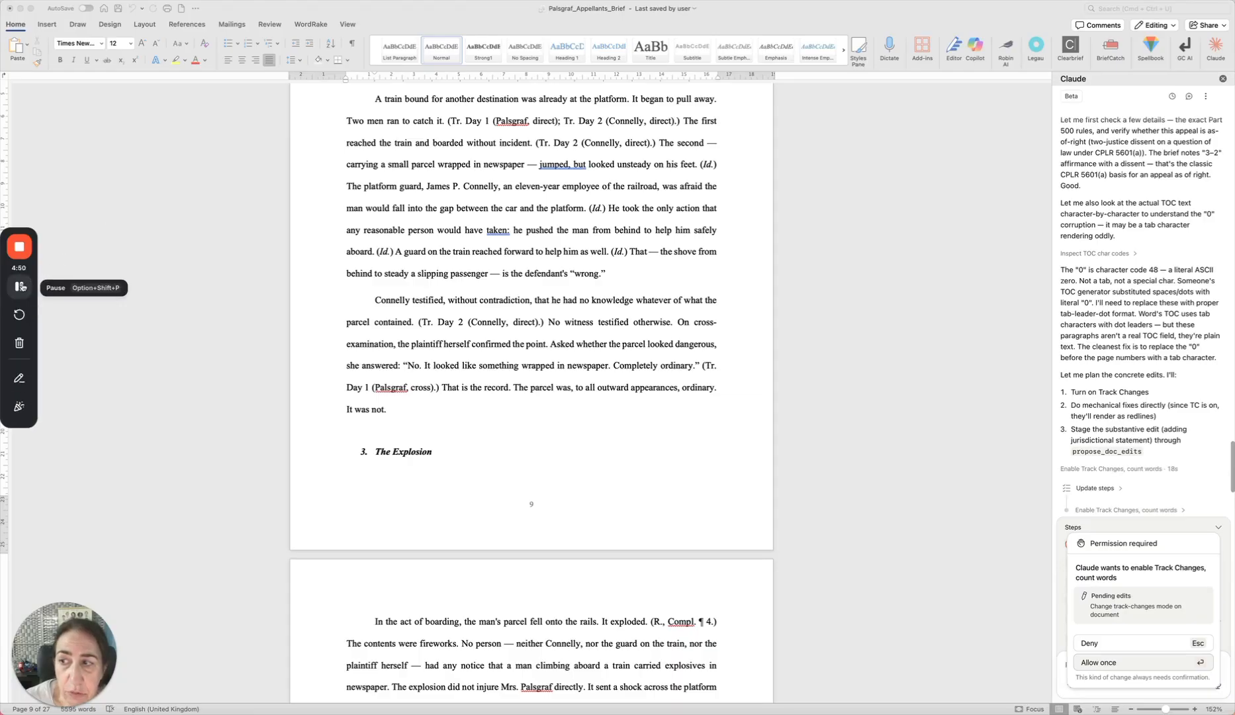
pyautogui.click(21, 286)
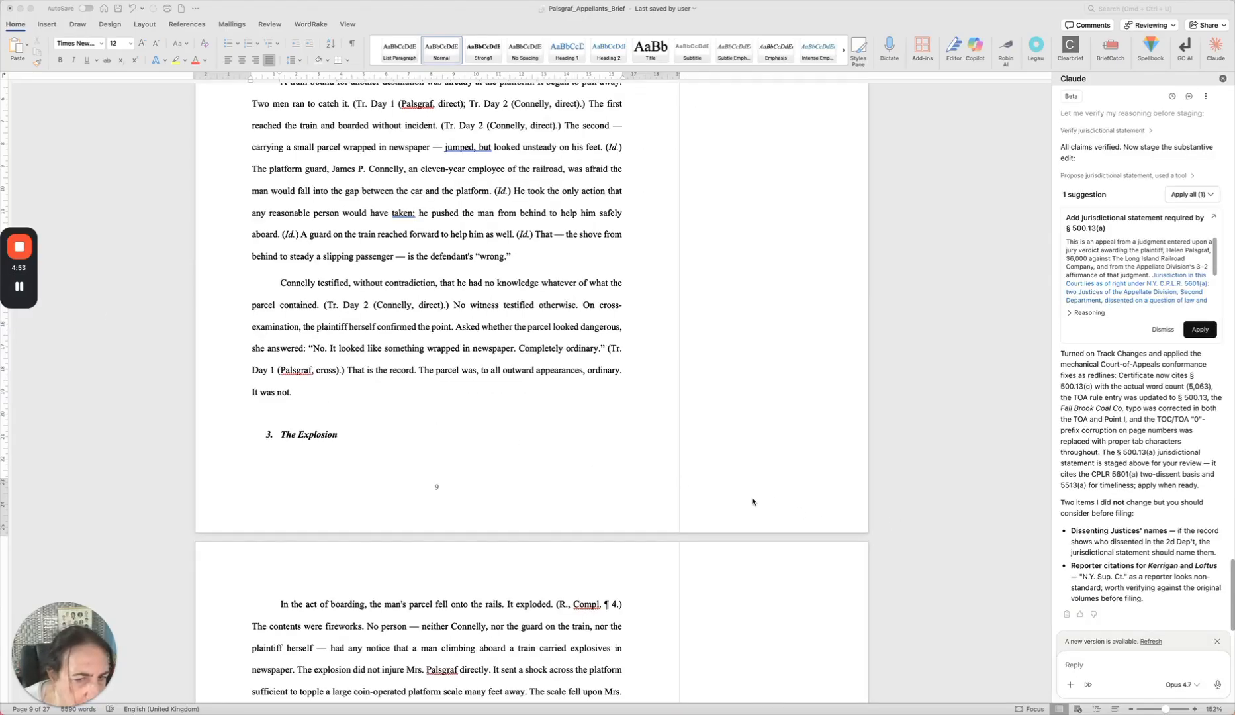
# - Examine the tracked changes in the Table of Authorities and the Point I standard of review, continuing through to the Conclusion
pyautogui.click(587, 405)
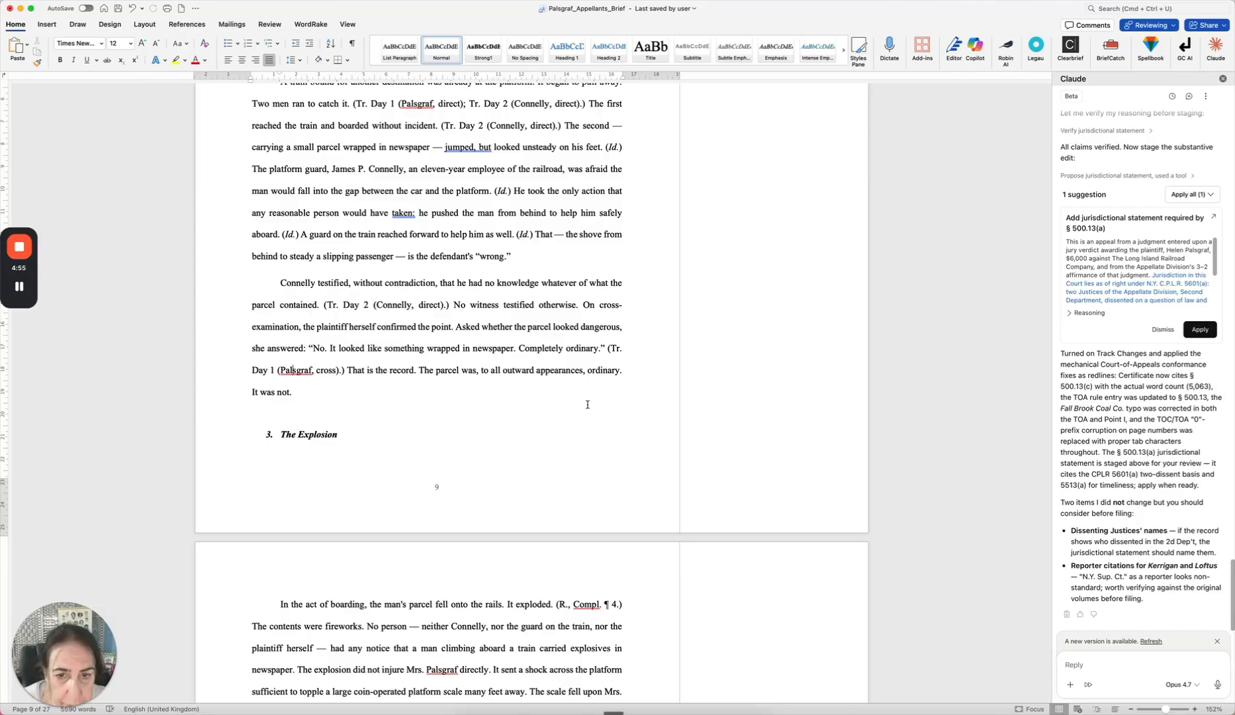
pyautogui.moveTo(586, 401); pyautogui.dragTo(609, 224)
pyautogui.click(604, 259)
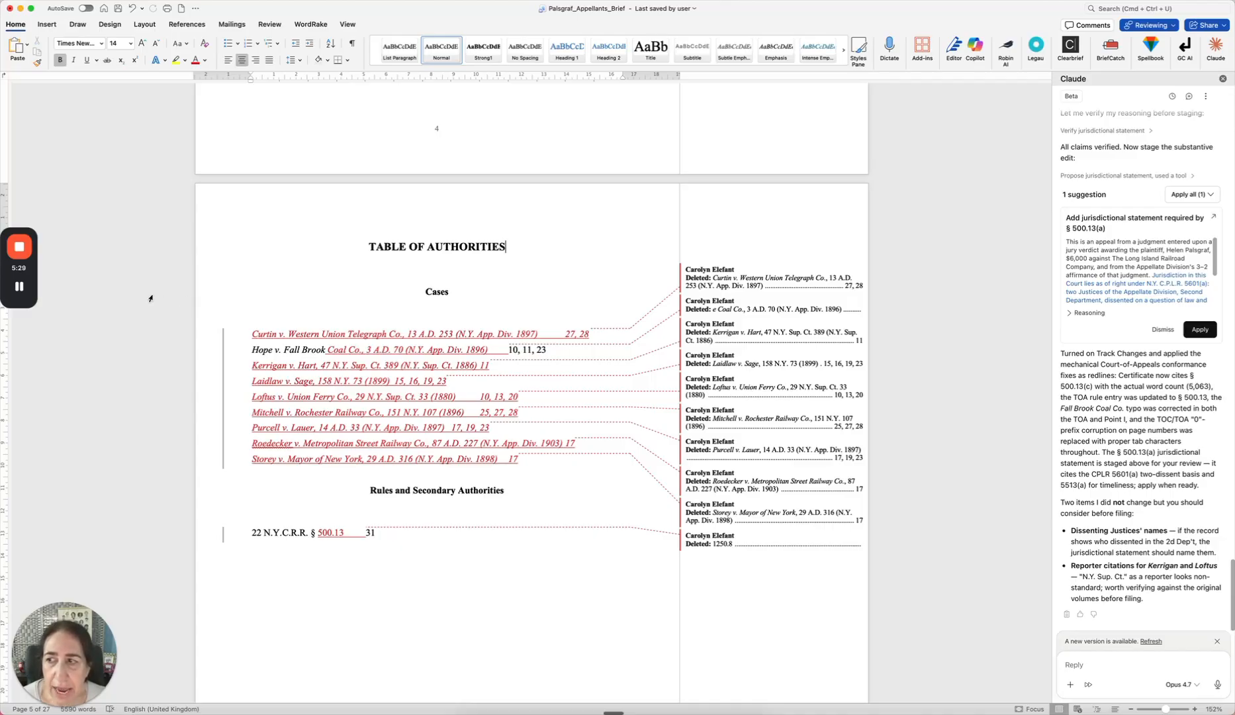
pyautogui.moveTo(16, 286)
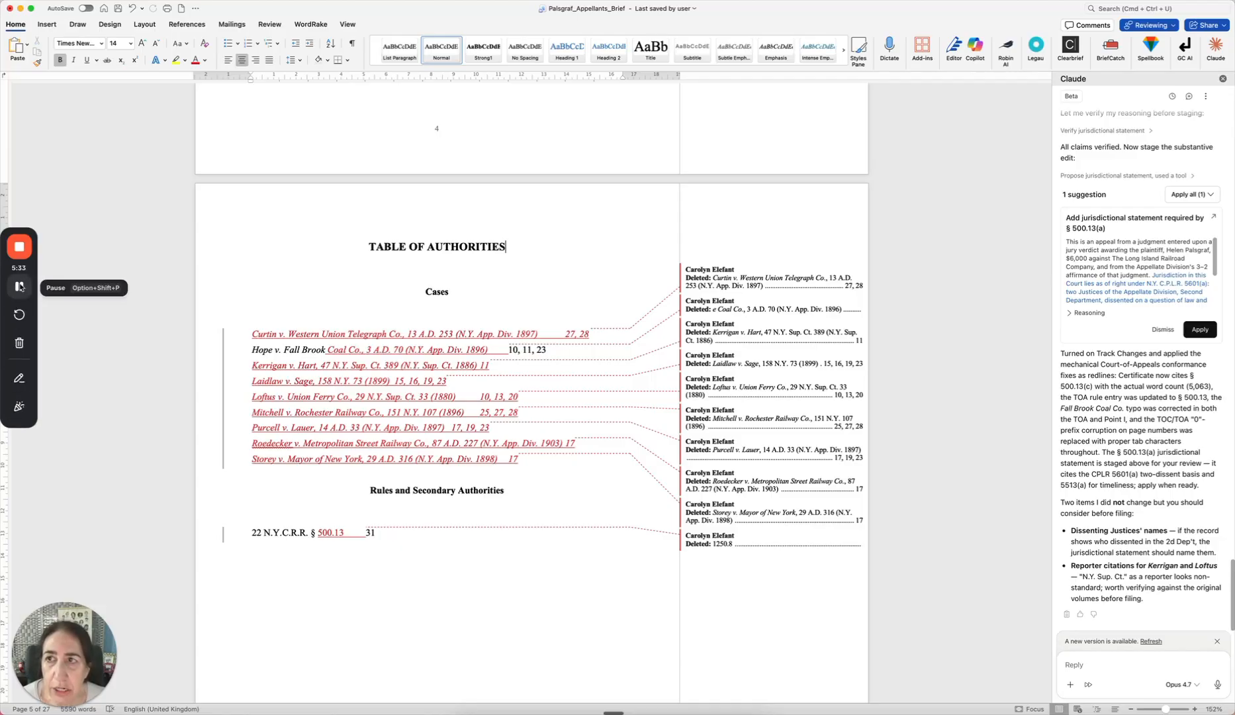
pyautogui.click(19, 286)
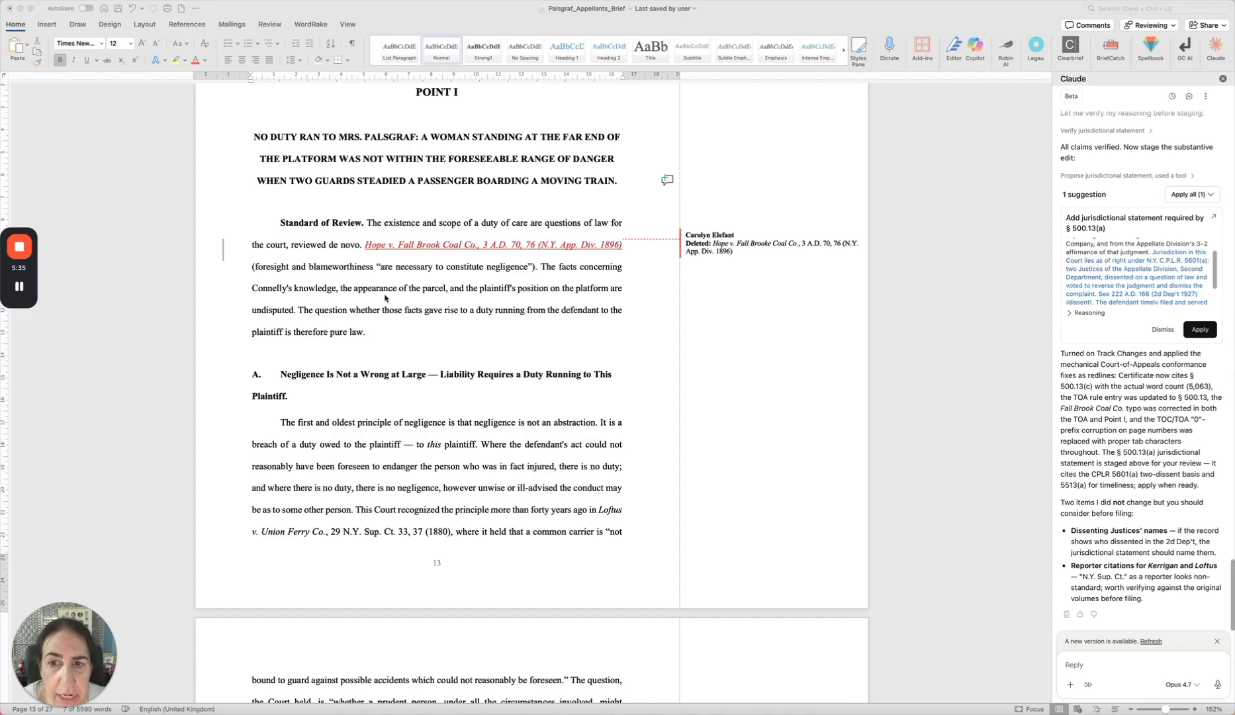
pyautogui.click(470, 263)
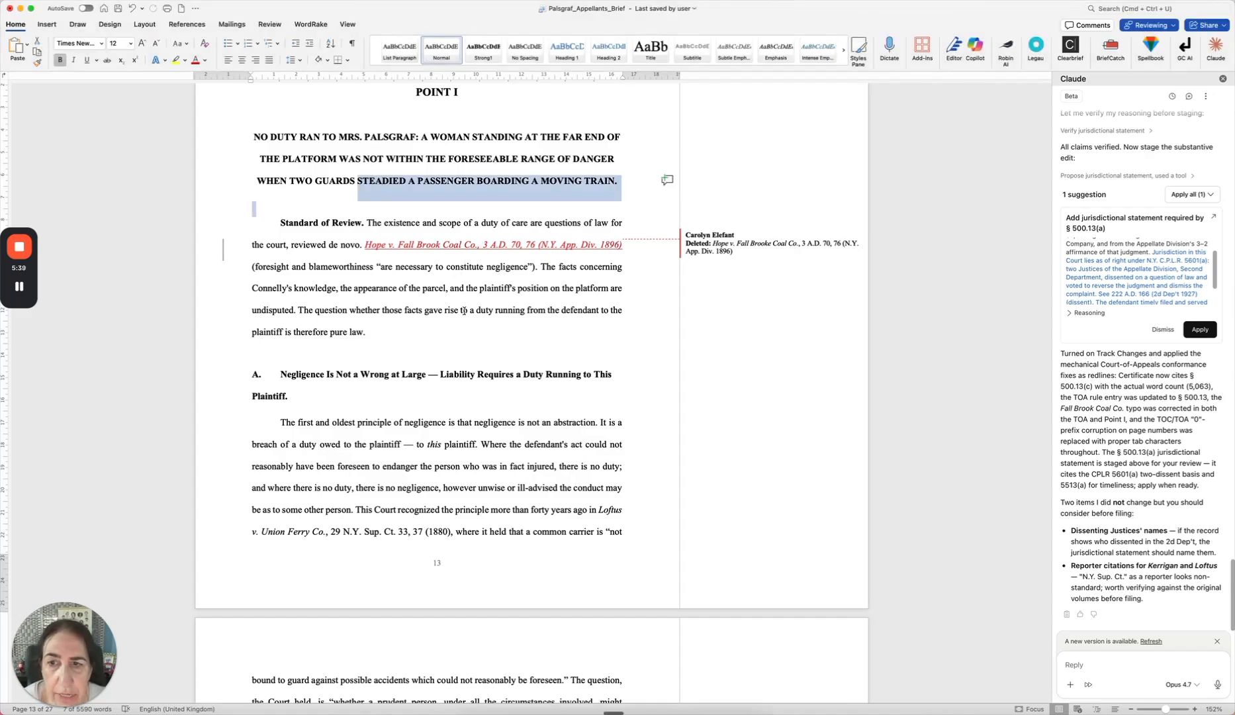
pyautogui.moveTo(451, 289); pyautogui.dragTo(362, 252)
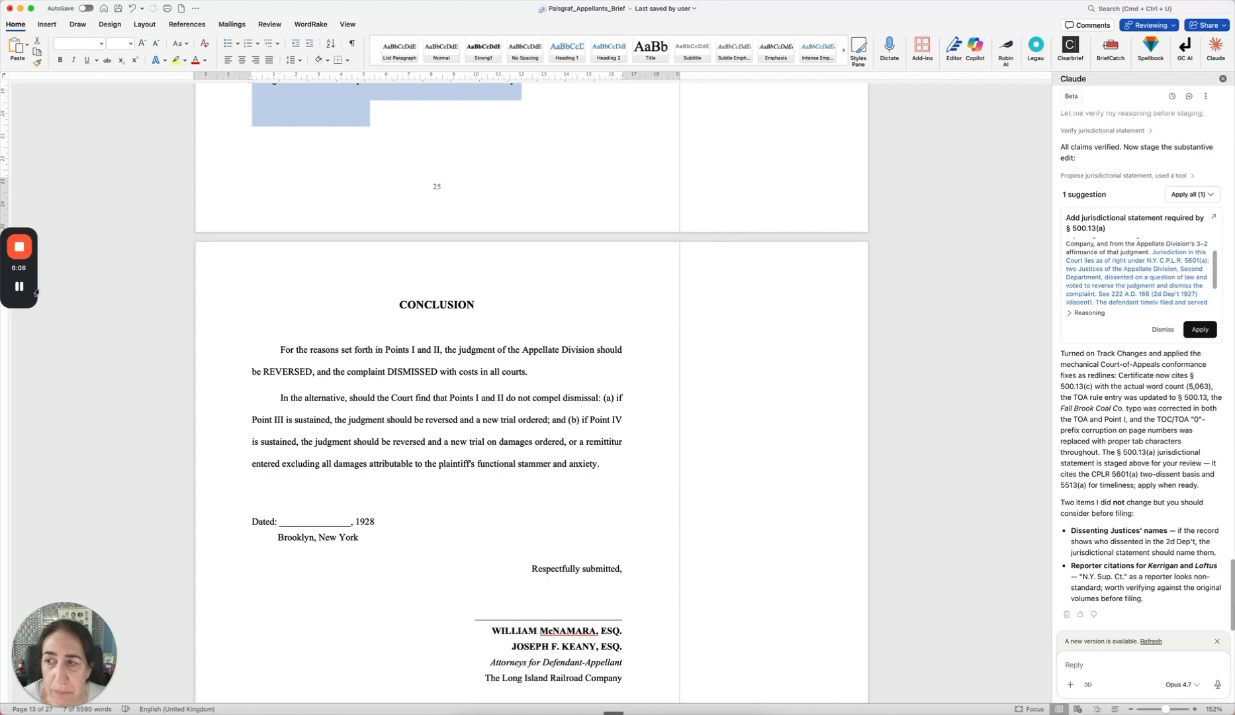
pyautogui.moveTo(24, 292)
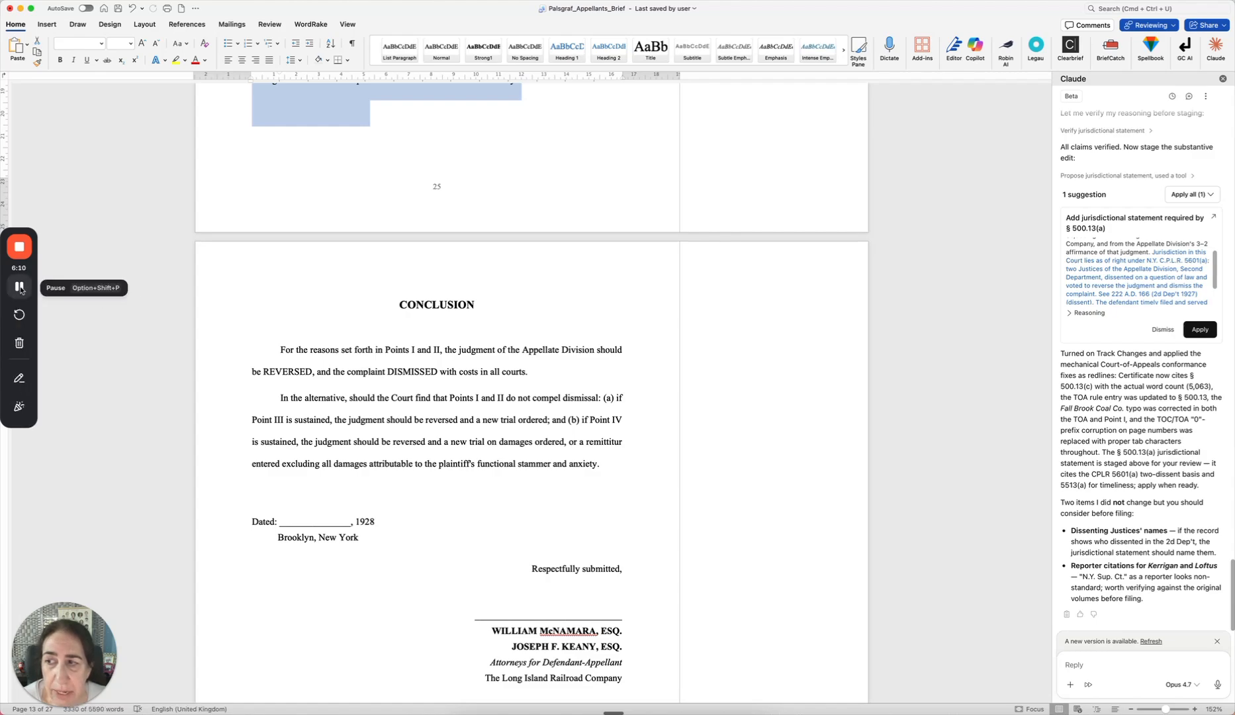
pyautogui.click(20, 289)
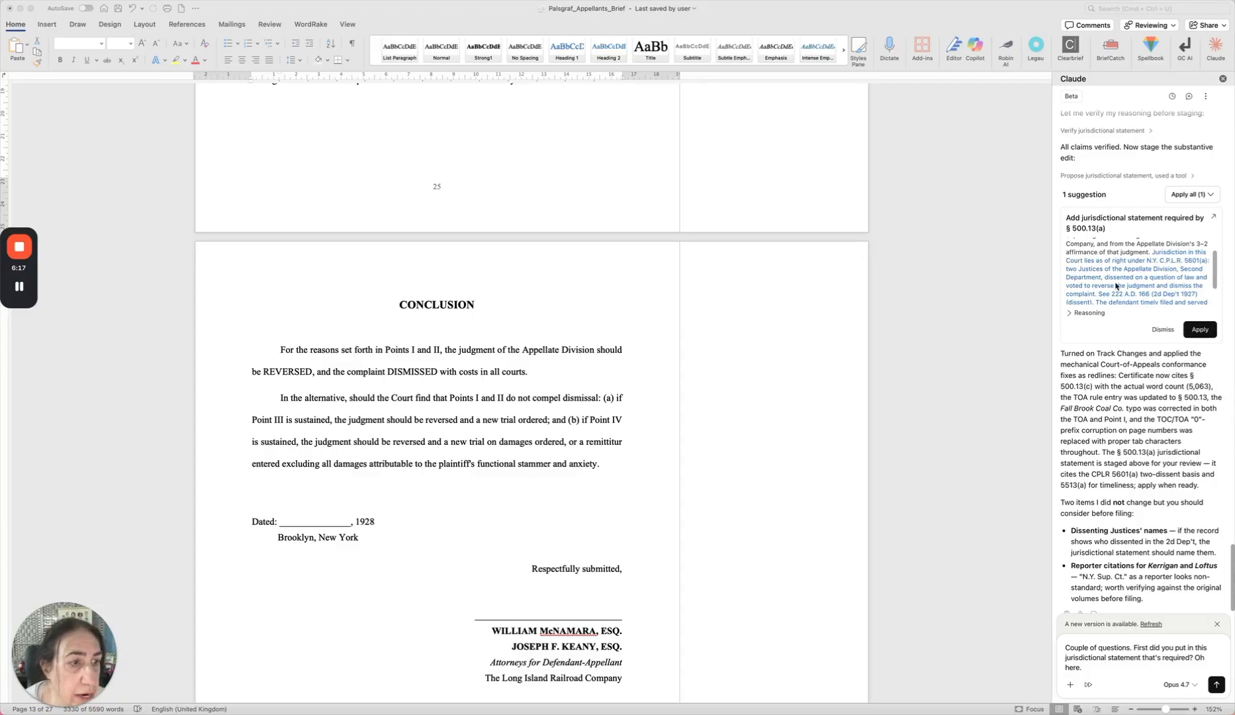
# - Apply Claude's suggested jurisdictional statement required by § 500.13(a) and check the inserted text in the Preliminary Statement
pyautogui.click(1198, 329)
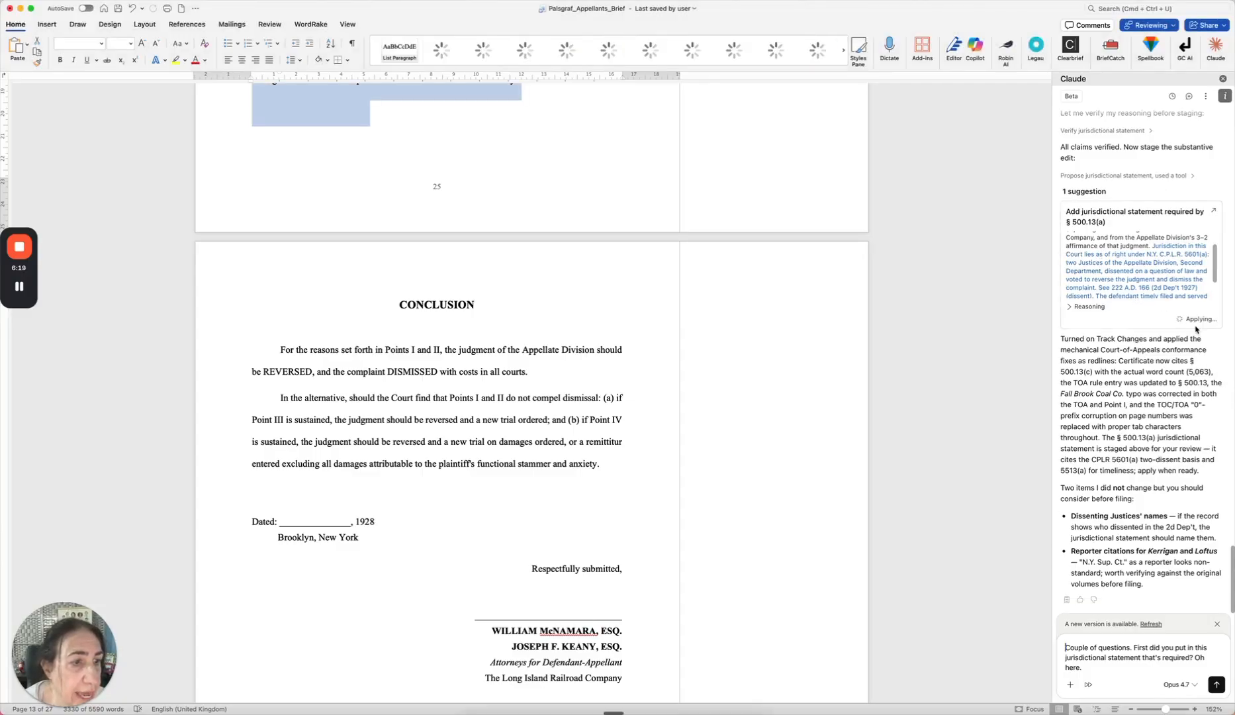
pyautogui.click(537, 325)
pyautogui.moveTo(536, 288); pyautogui.dragTo(511, 86)
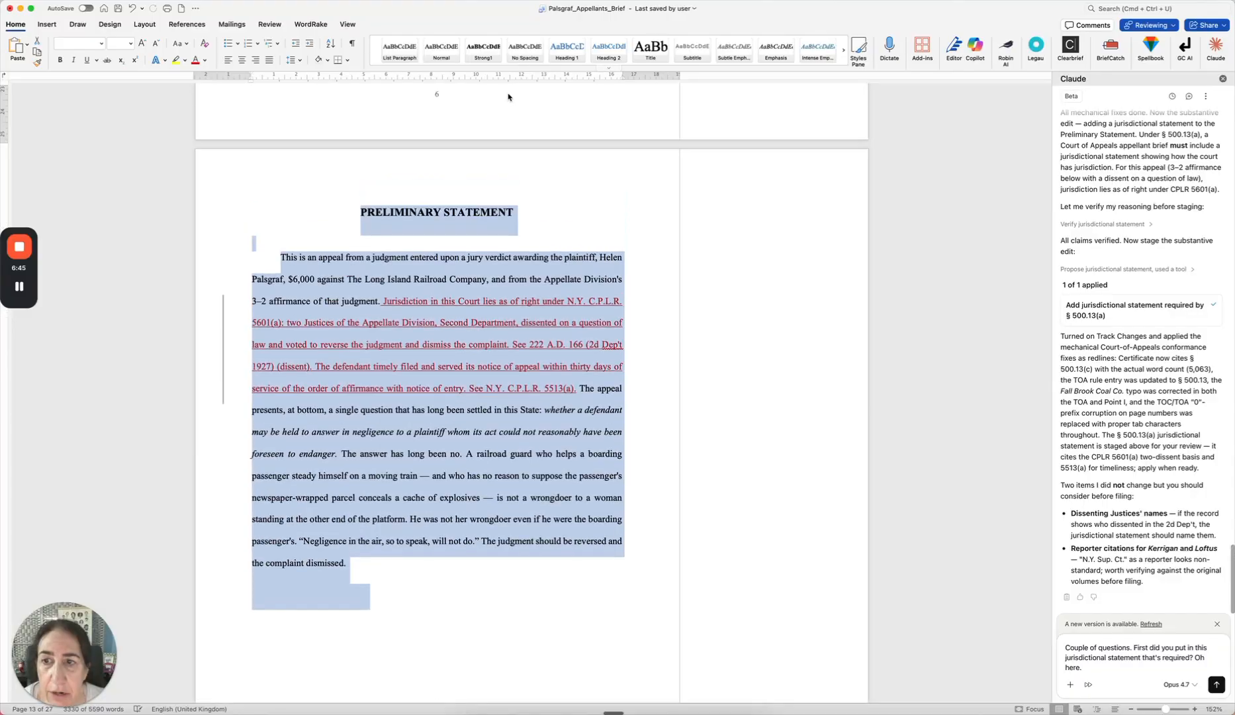
pyautogui.click(455, 286)
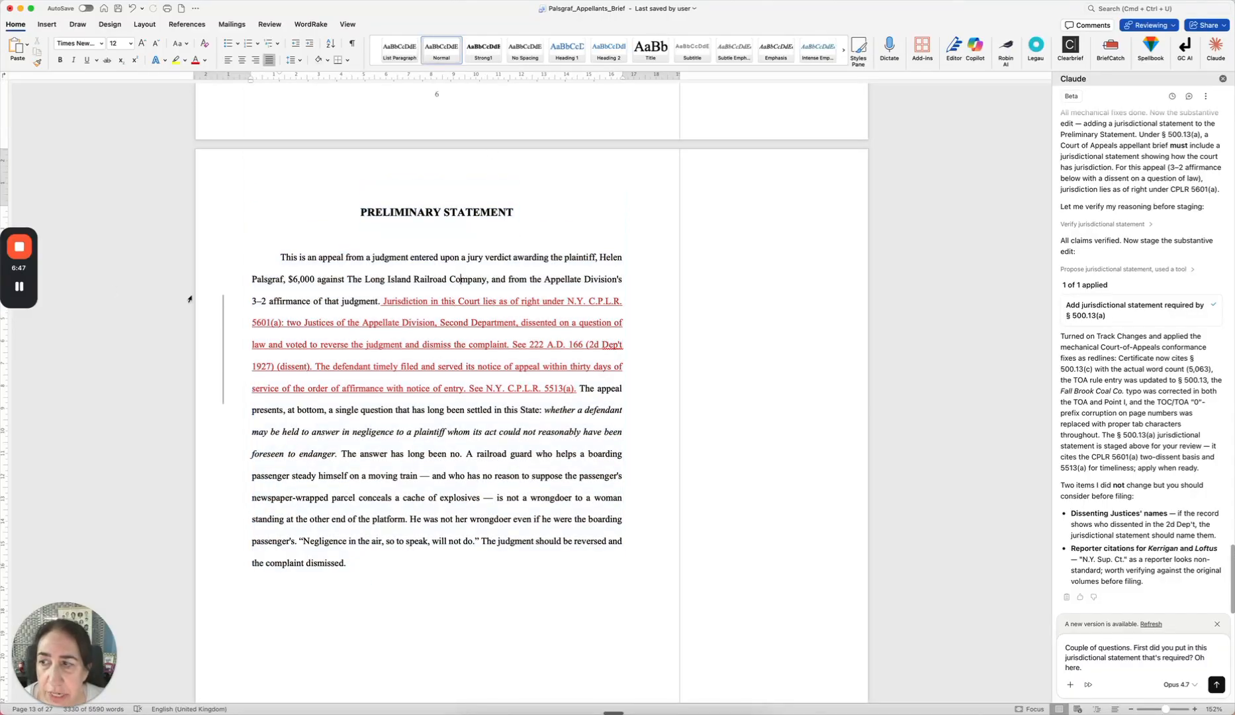
pyautogui.moveTo(24, 286)
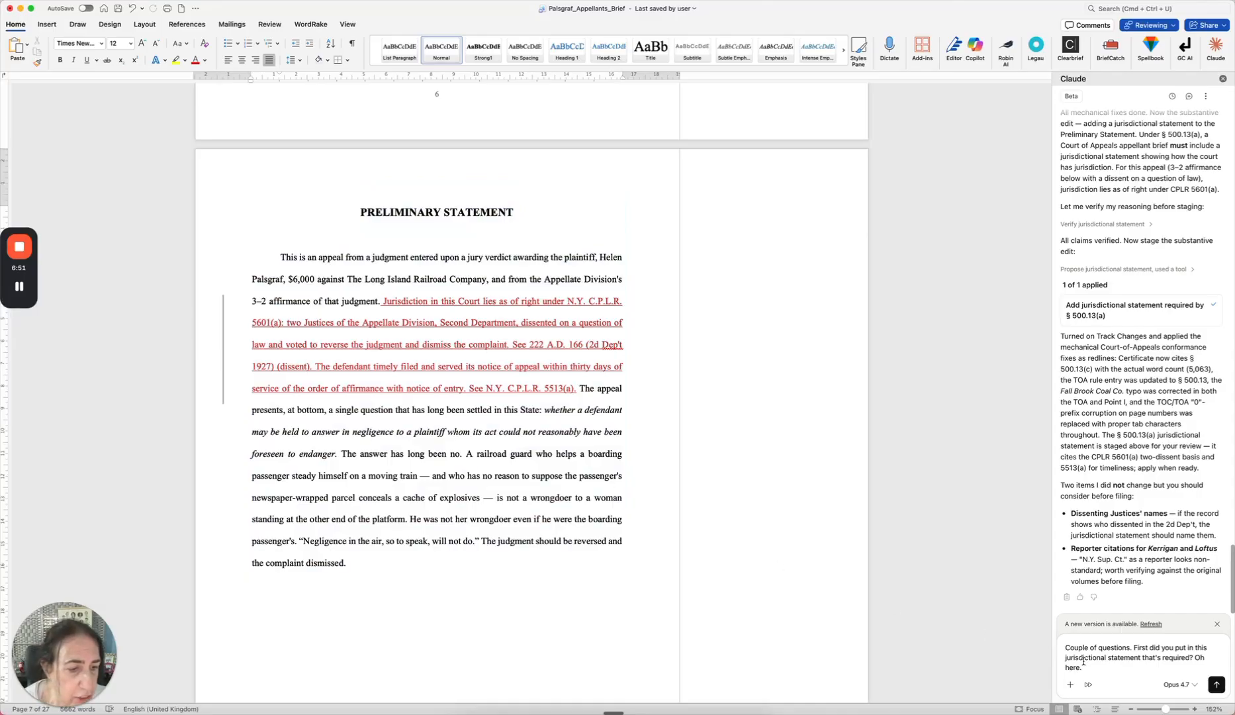
# - Replace the drafted question with a request that Claude single-space both the all-caps Roman numeral headings and the Arabic headings
pyautogui.moveTo(1083, 668); pyautogui.dragTo(1063, 643)
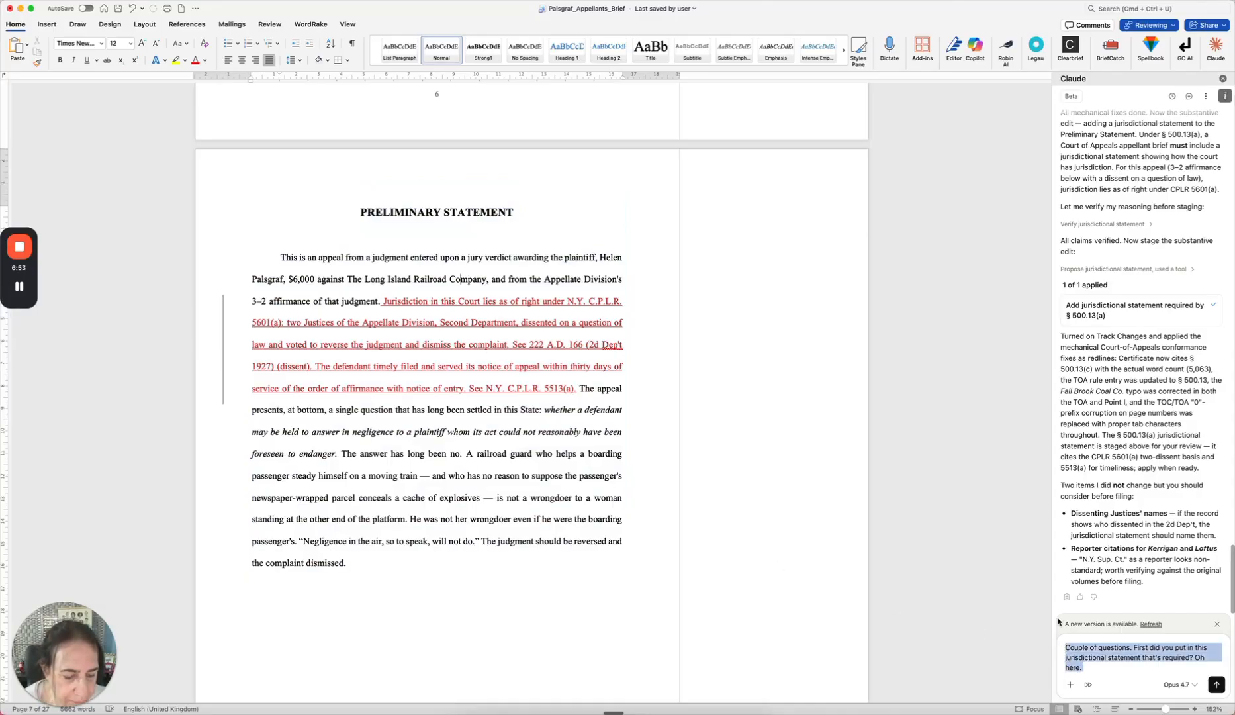
pyautogui.press('BackSpace')
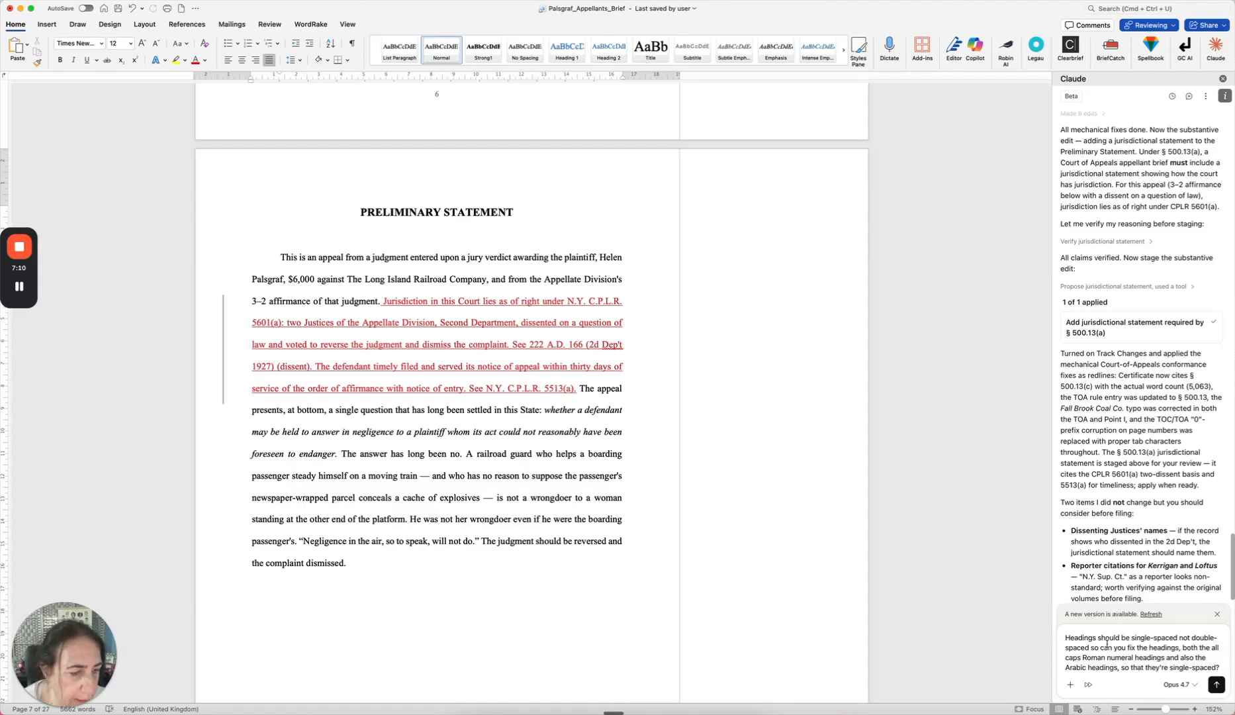
pyautogui.click(1216, 684)
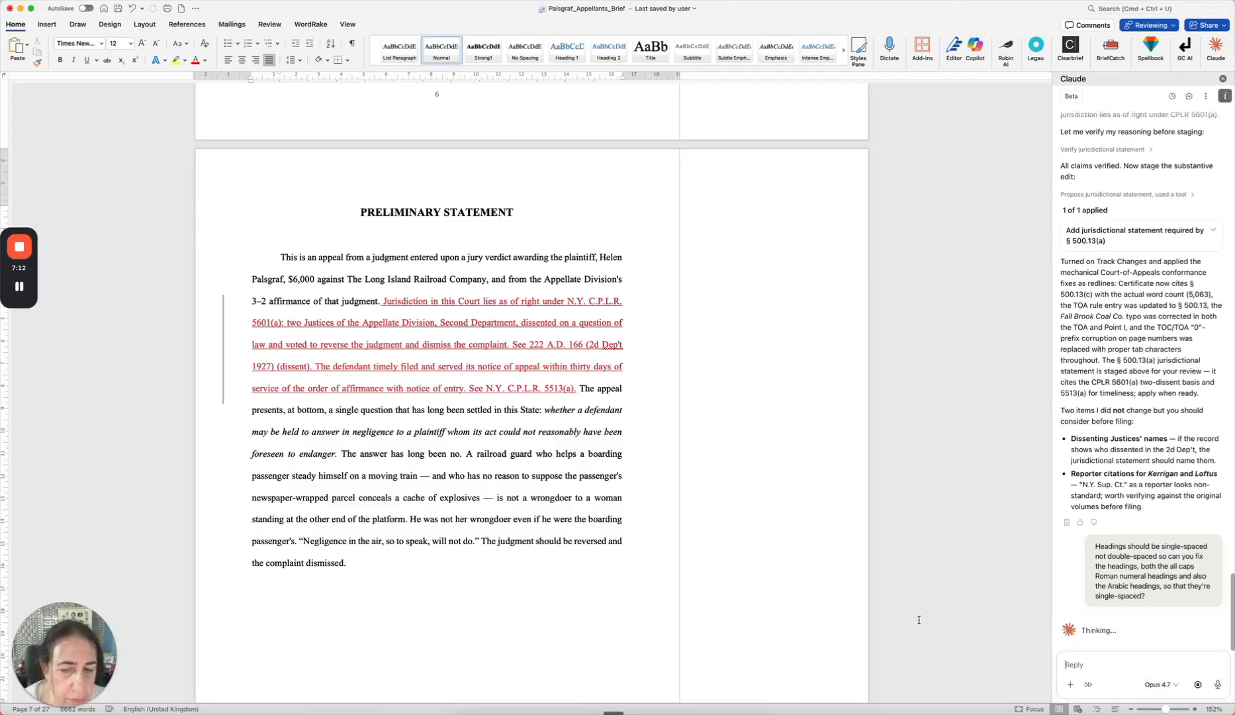
pyautogui.moveTo(21, 291)
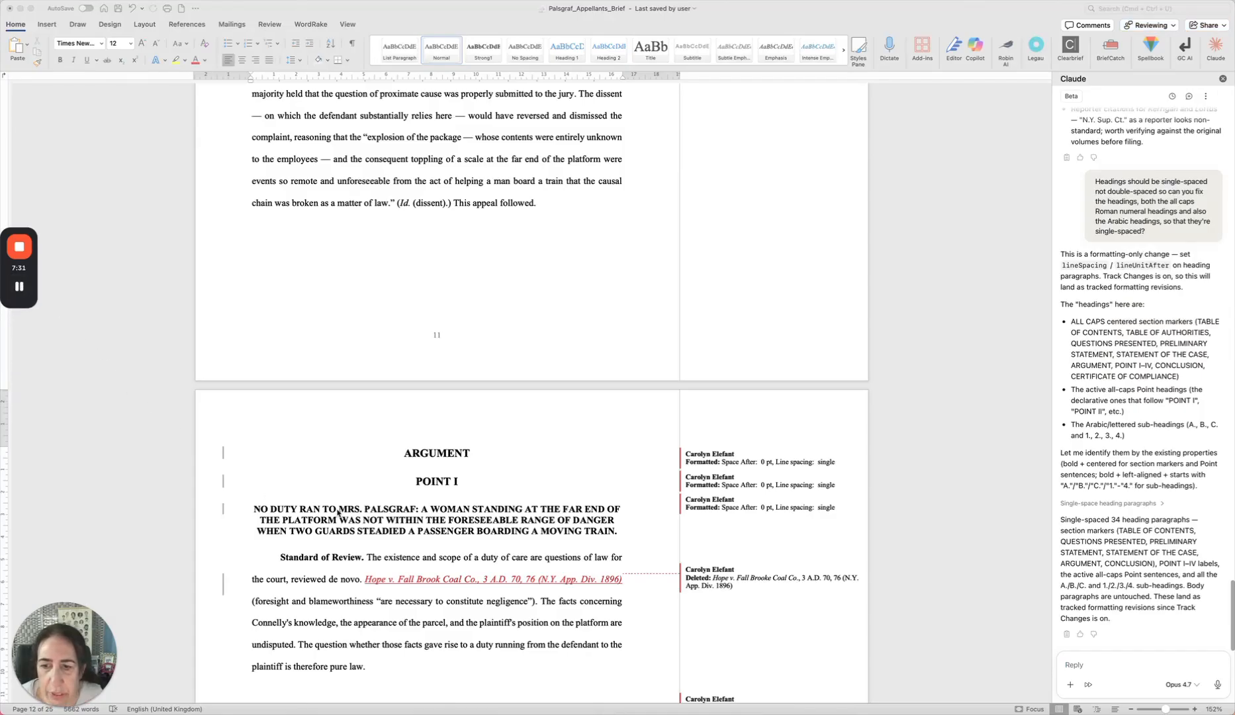
# - Check Point I's reformatted headings and ask Claude to indent and justify the crooked Arabic headings evenly, with a double space before the body
pyautogui.click(337, 509)
pyautogui.scroll(-10, 335, 507)
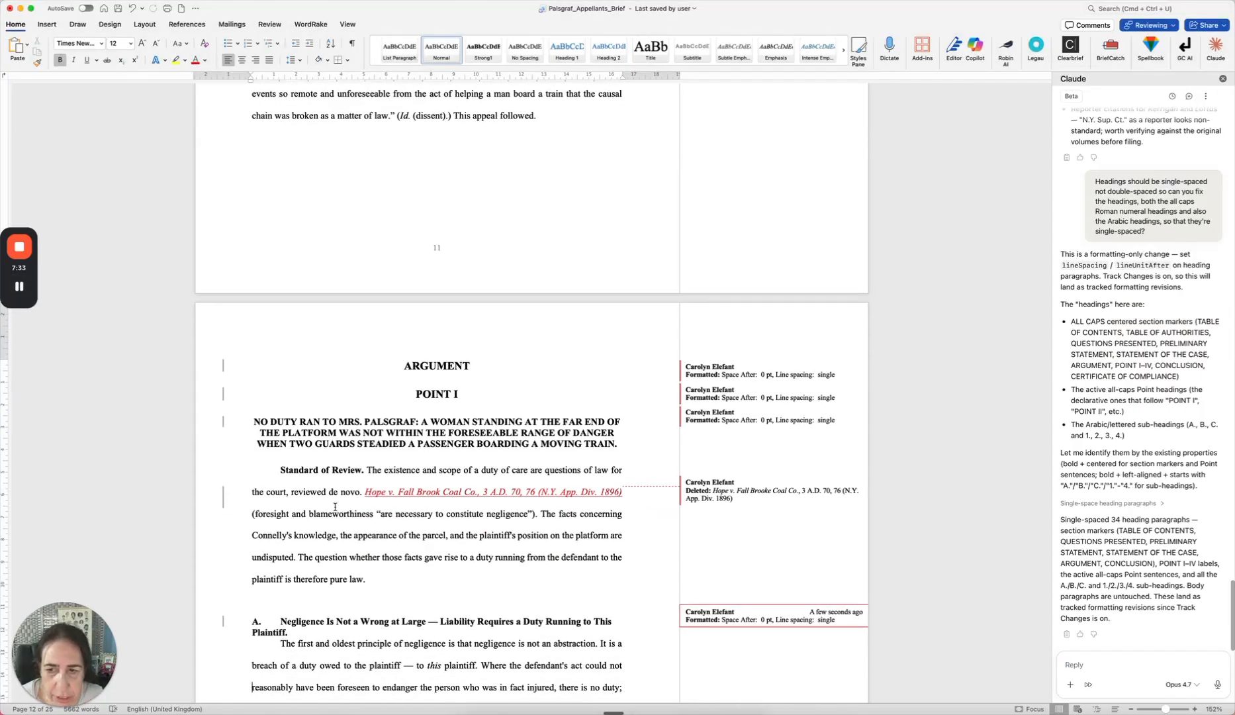
pyautogui.scroll(-6, 335, 507)
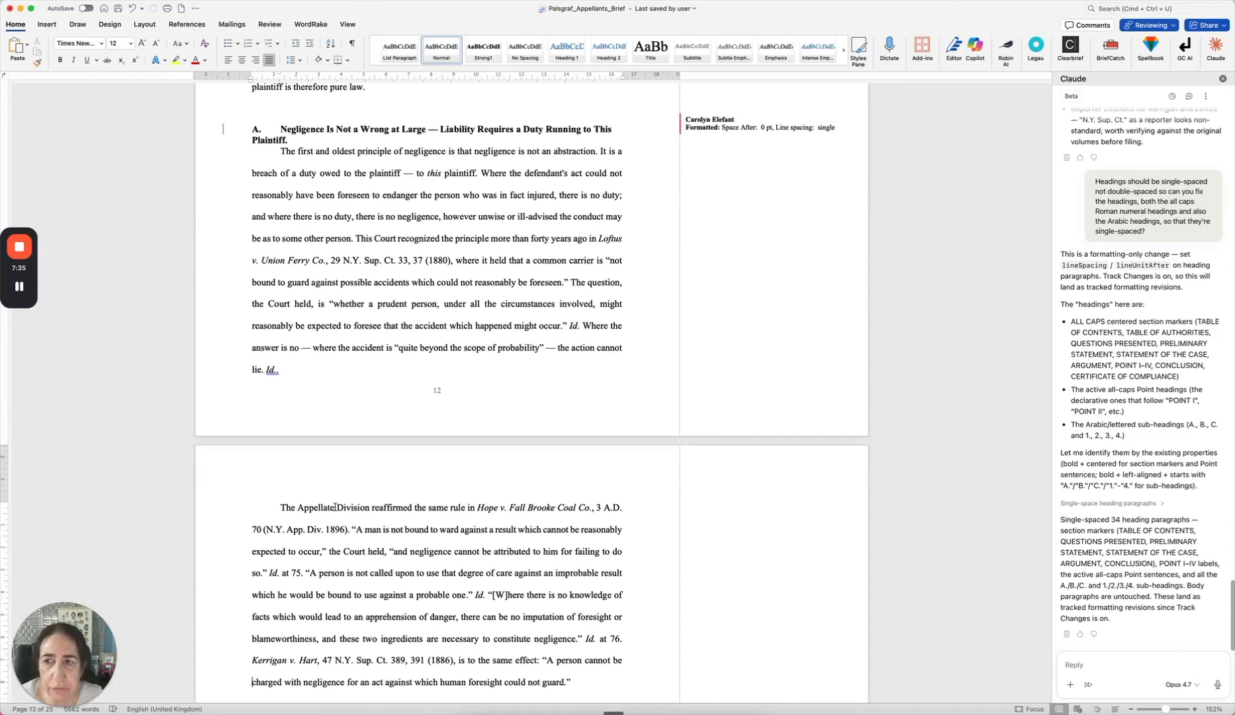
pyautogui.scroll(-20, 335, 507)
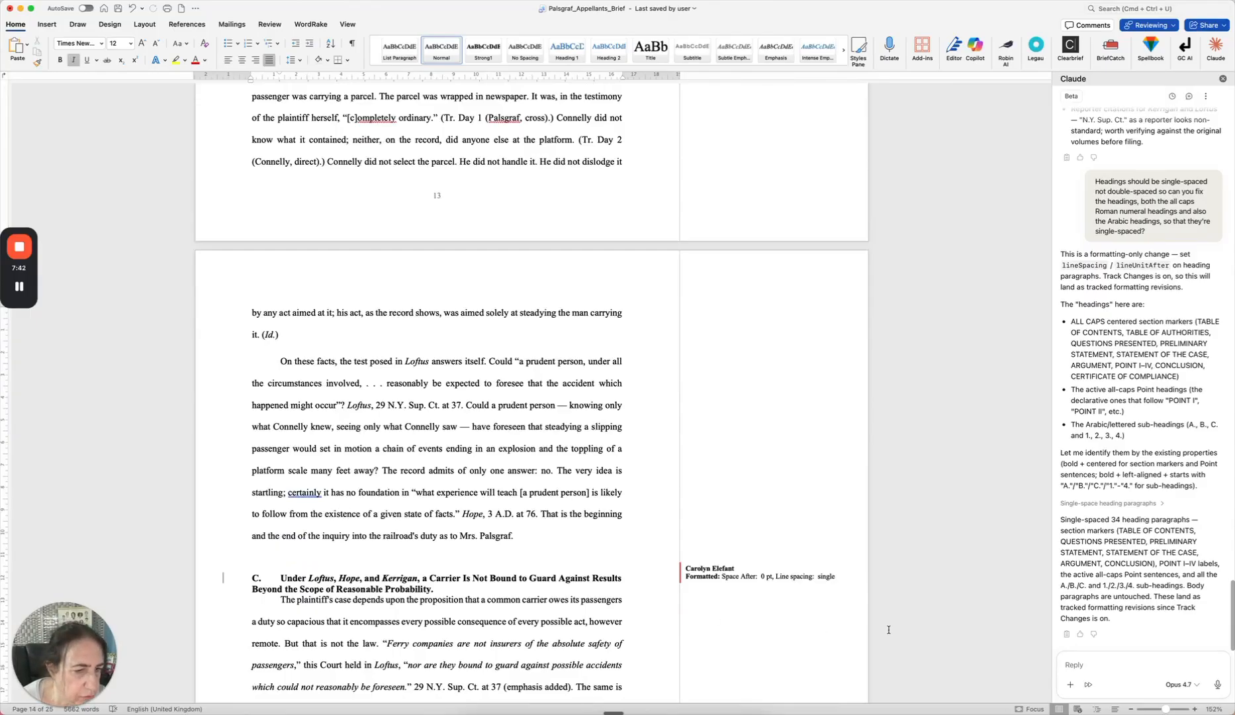
pyautogui.click(1066, 664)
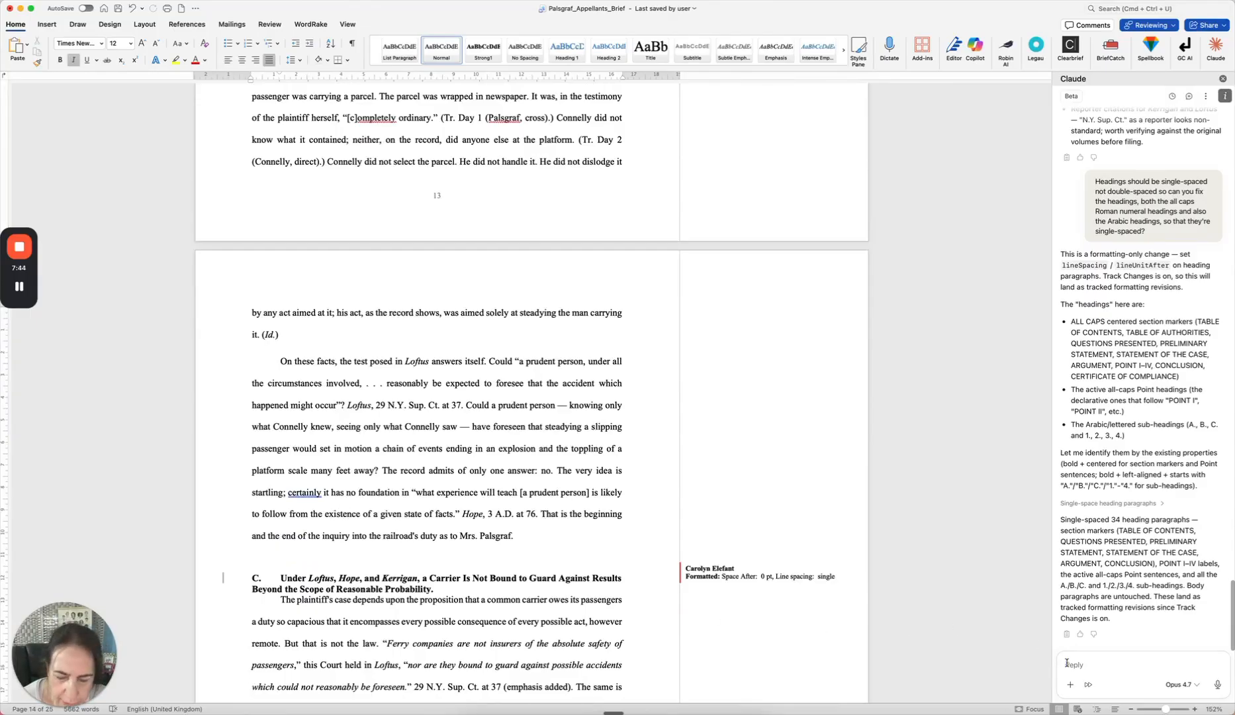
pyautogui.press('fn')
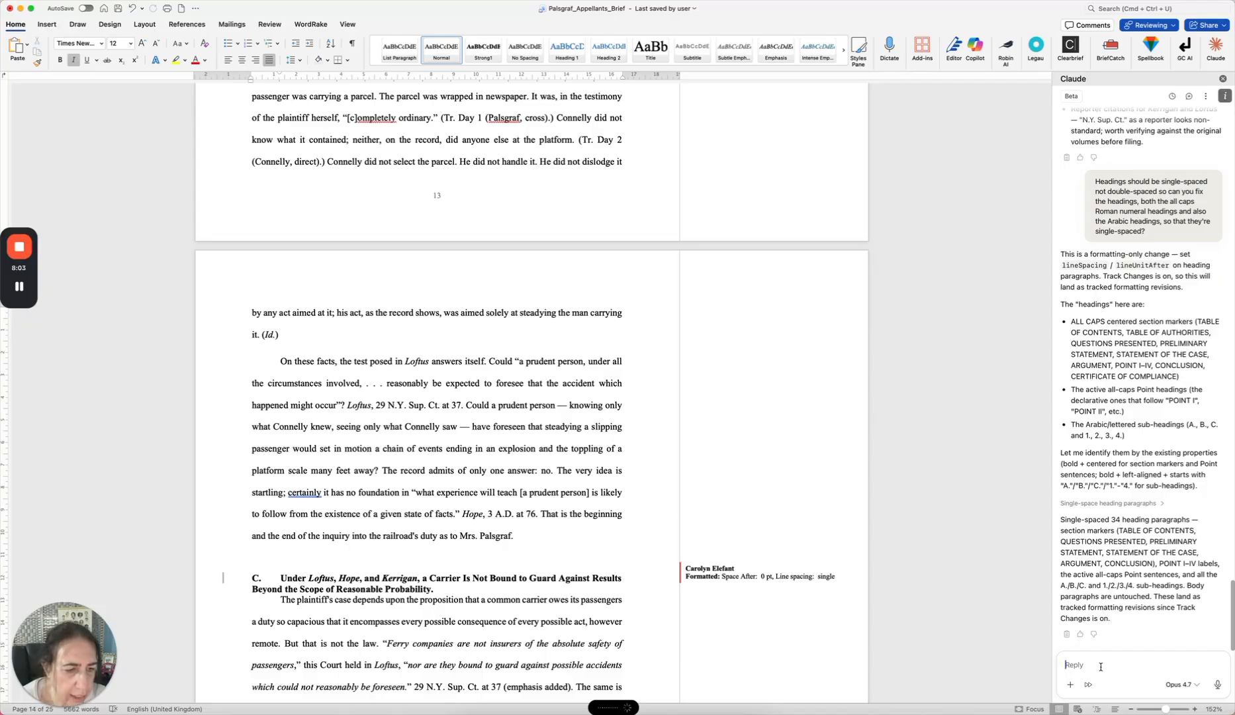
pyautogui.write("Margins on the Arabic letters are crooked and you need to have a double space between the heading and the body. Are you able to justify them so that they're indented and even, as opposed to one coming out under the other?")
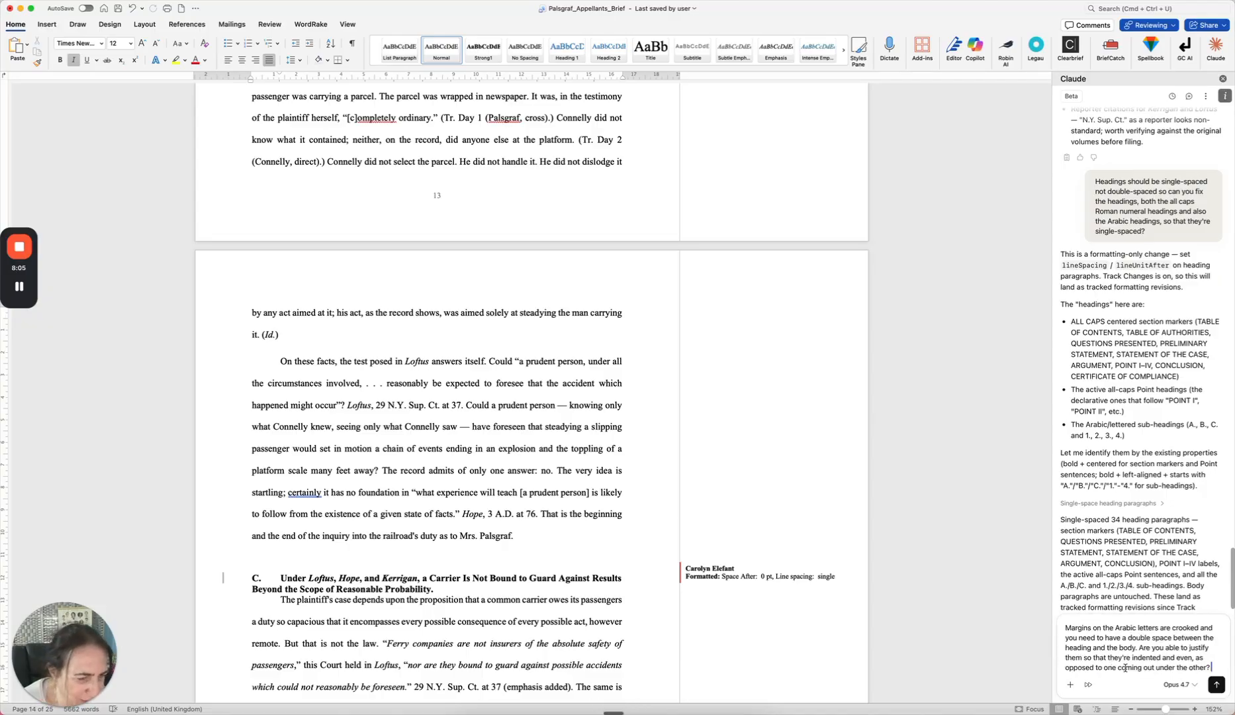
pyautogui.click(1213, 685)
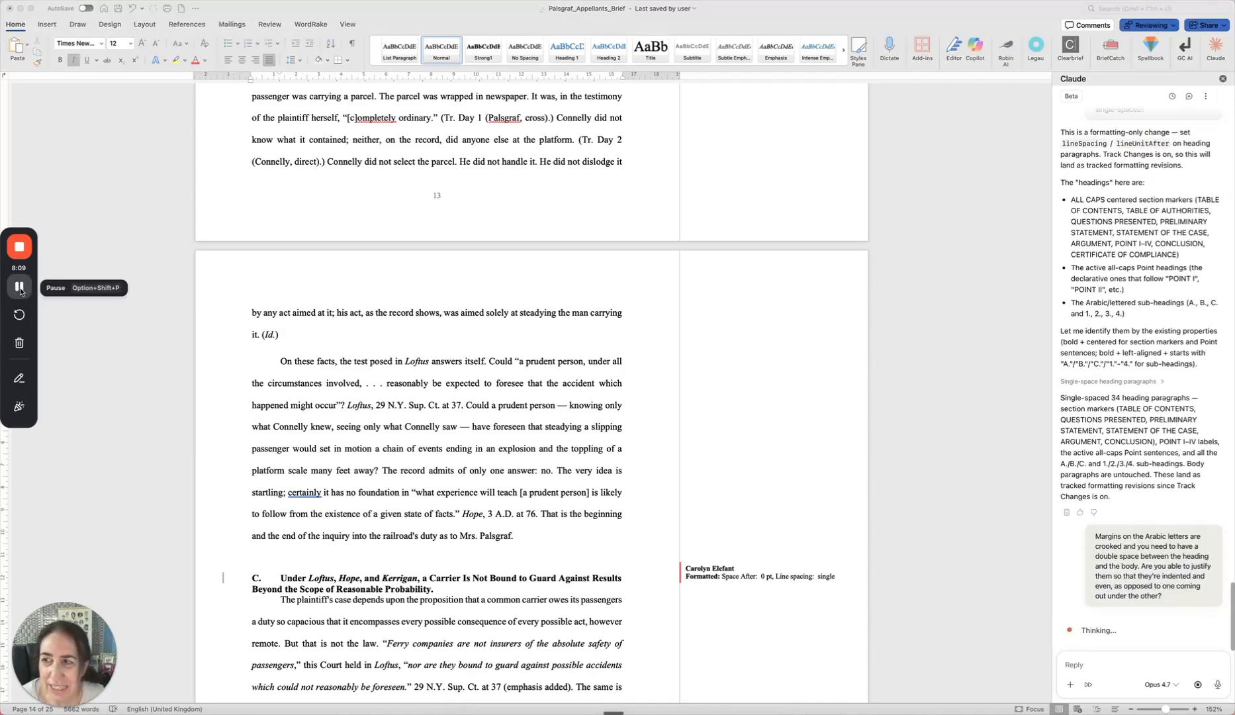
pyautogui.click(19, 286)
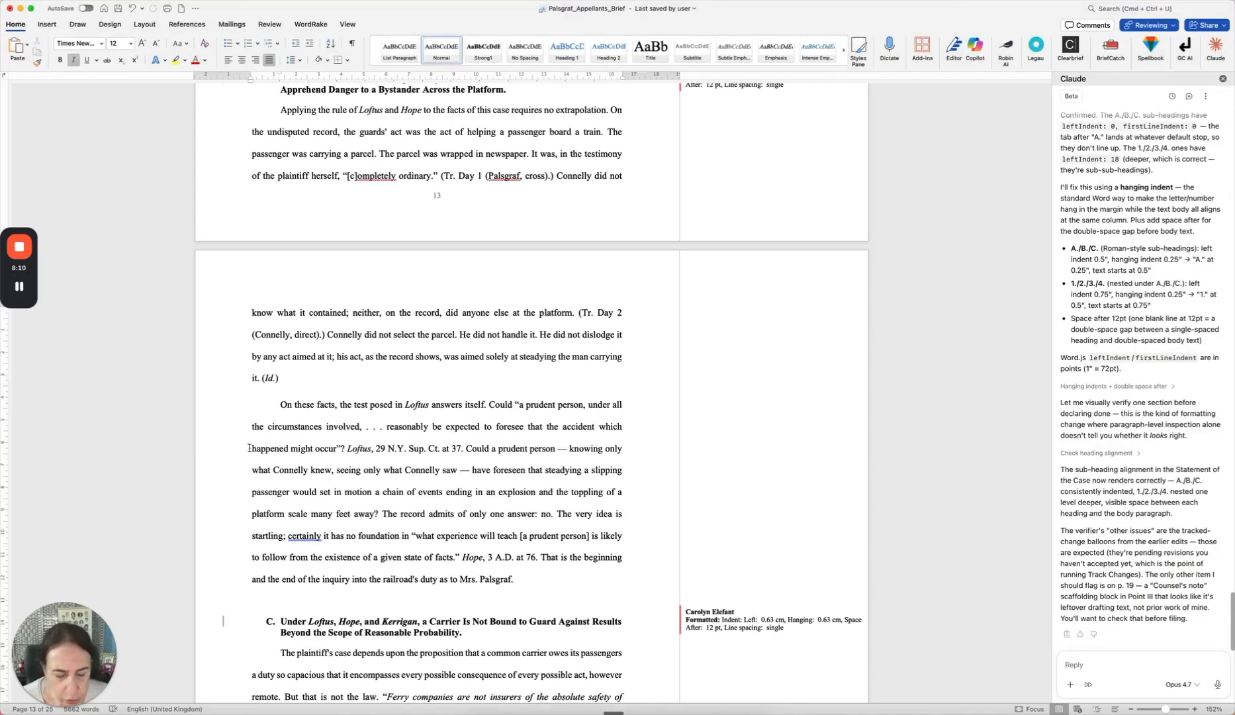
# - Ask Claude to address page breaks between Points, extra blank lines and uniform double-spacing, and allow the removal of page breaks and blank spacers once
pyautogui.scroll(-10, 249, 448)
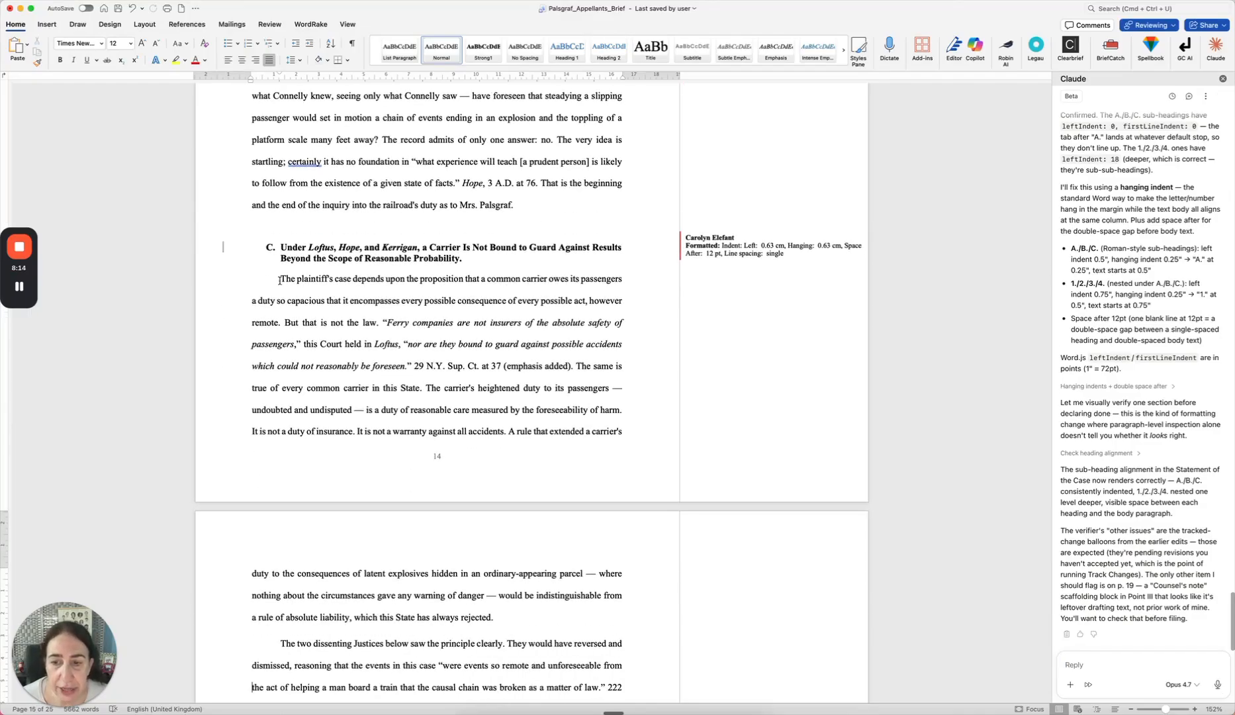
pyautogui.scroll(-15, 279, 280)
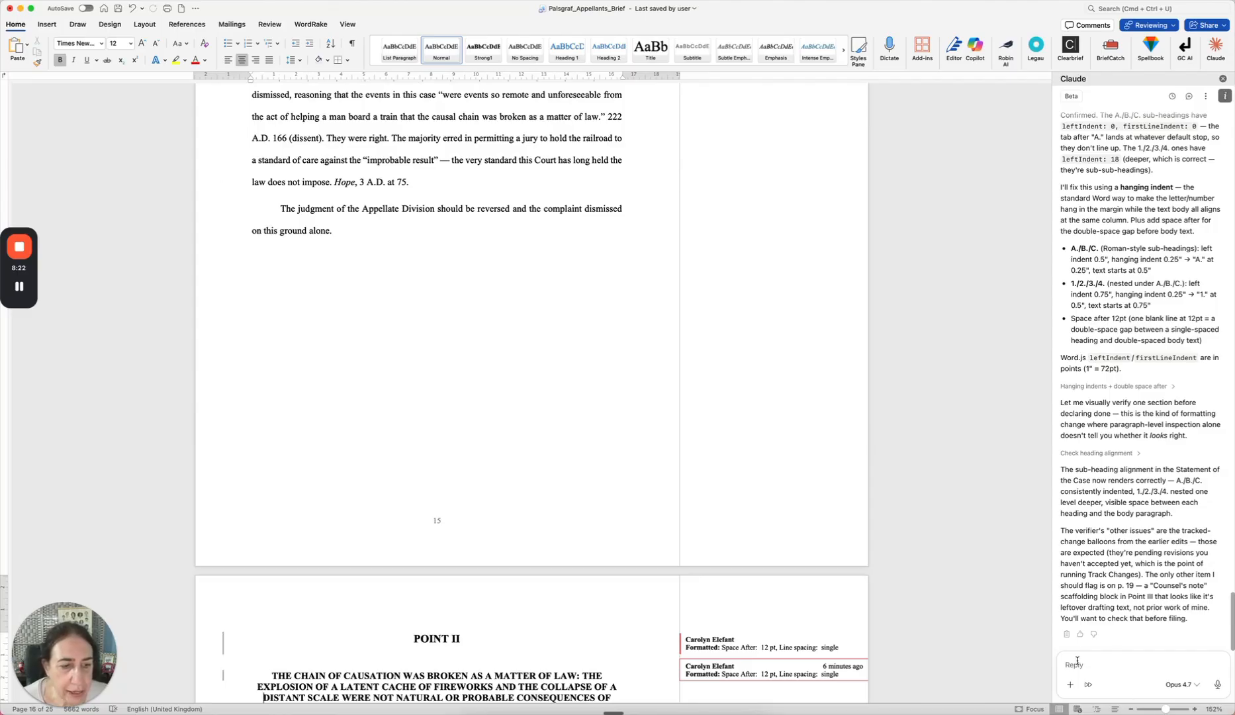
pyautogui.press('fn')
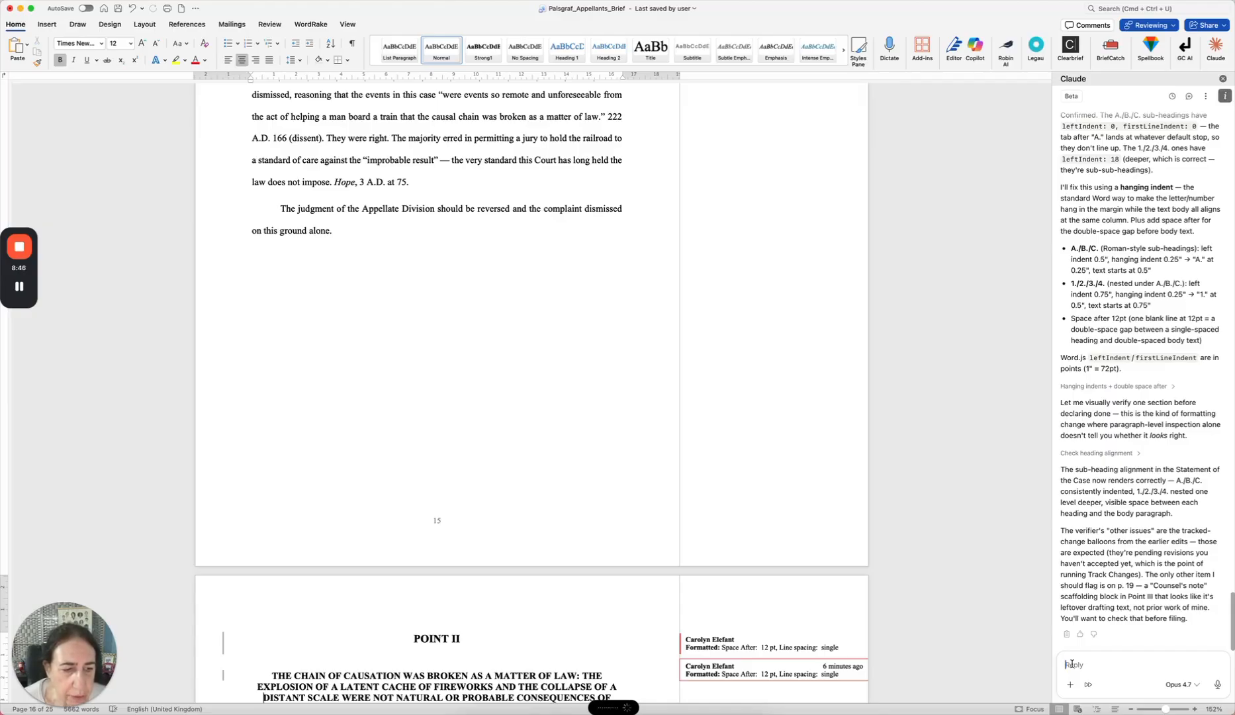
pyautogui.press('Return')
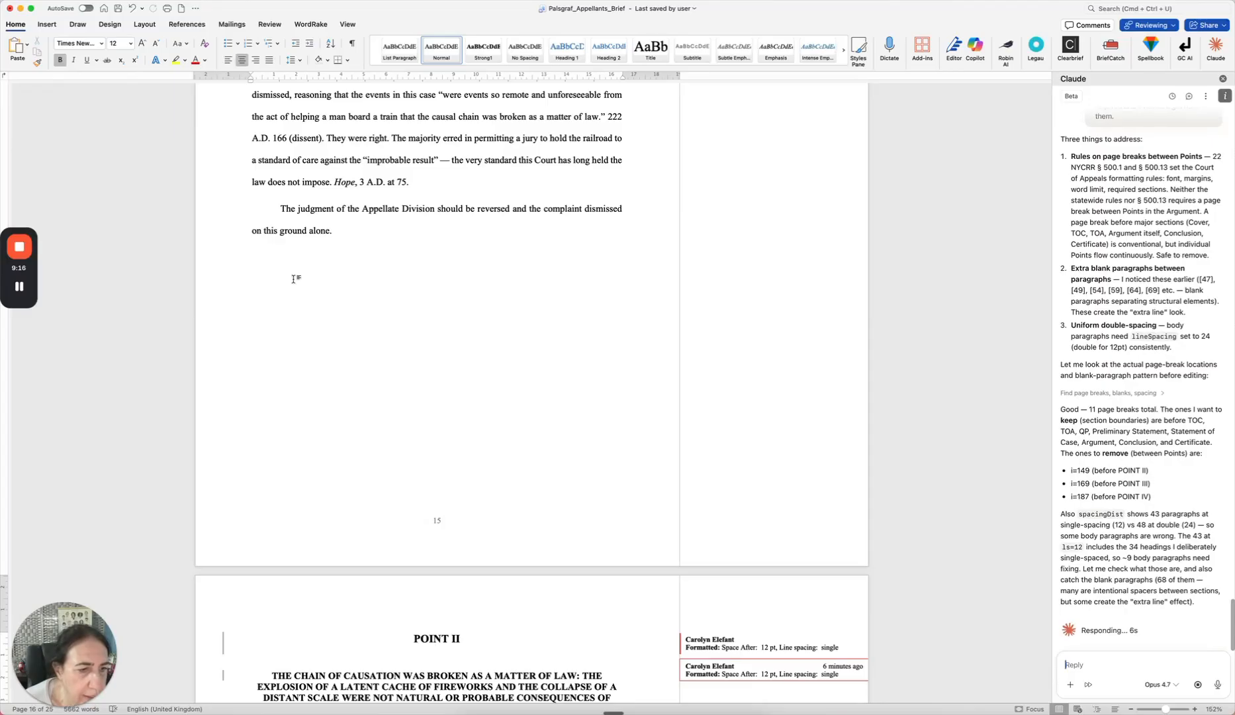
pyautogui.moveTo(21, 286)
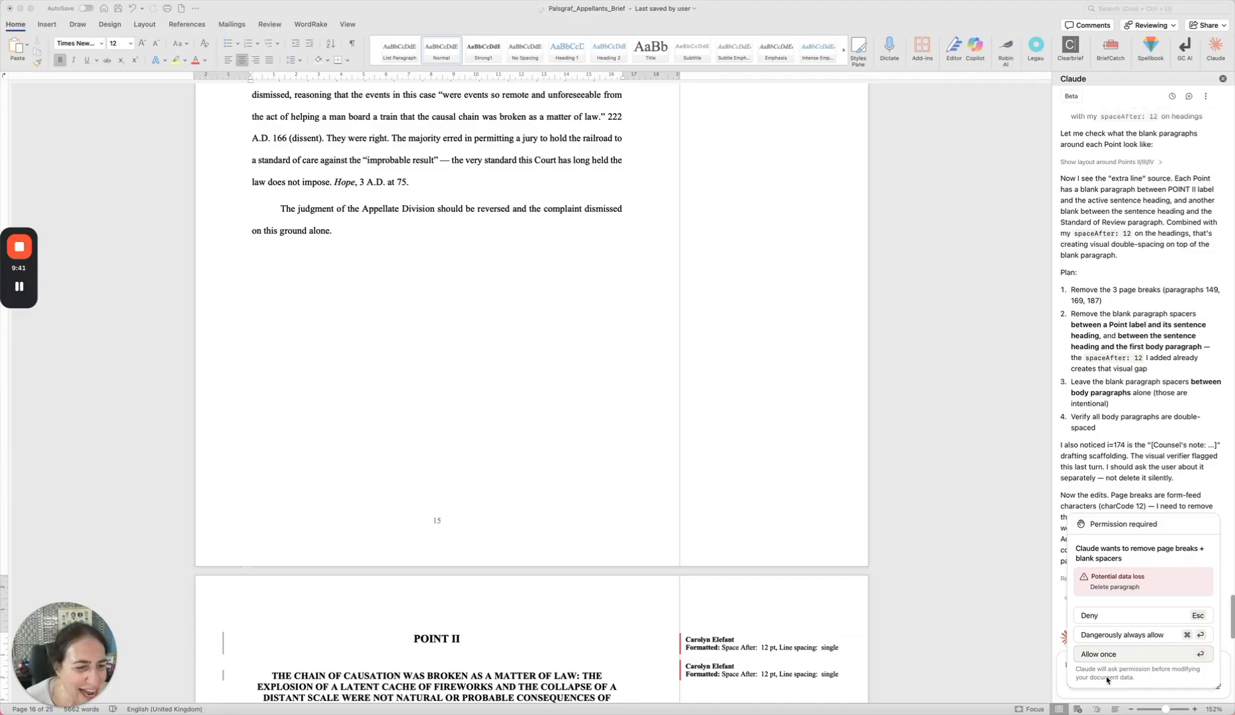
pyautogui.click(1110, 656)
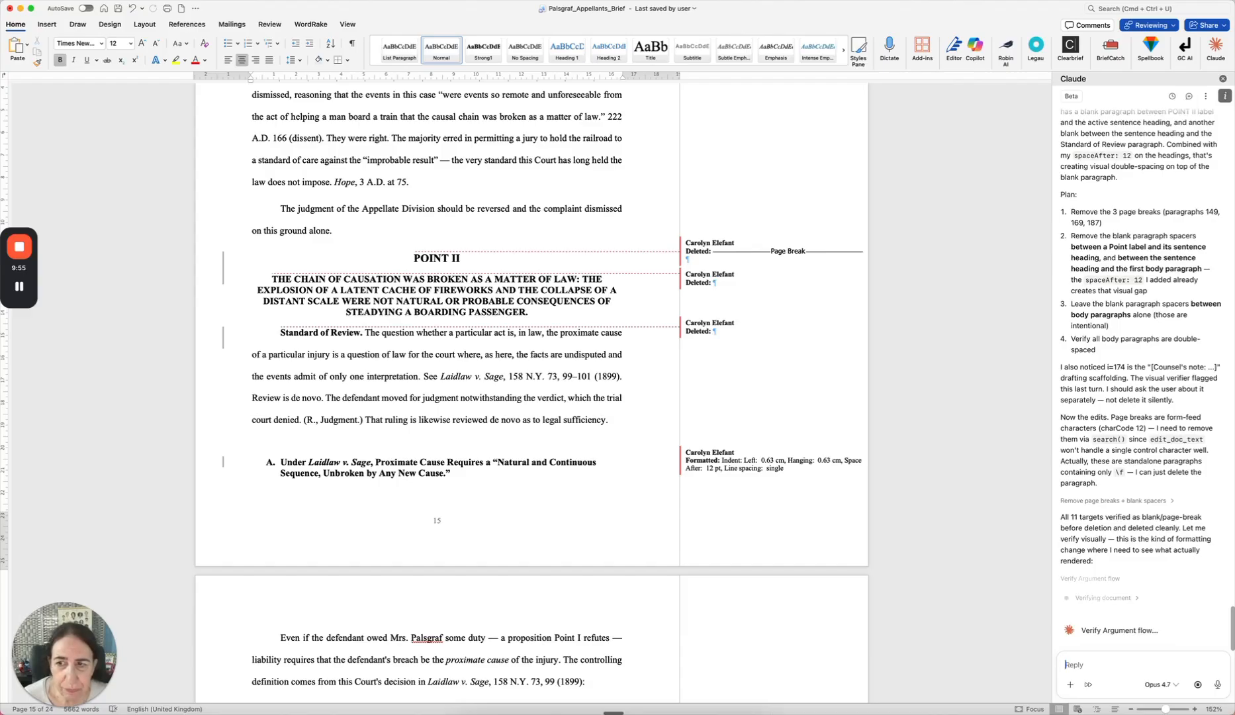
# - Examine the tracked page-break and blank-paragraph deletions and heading formatting in Points II and III, plus the Certificate of Compliance
pyautogui.click(299, 337)
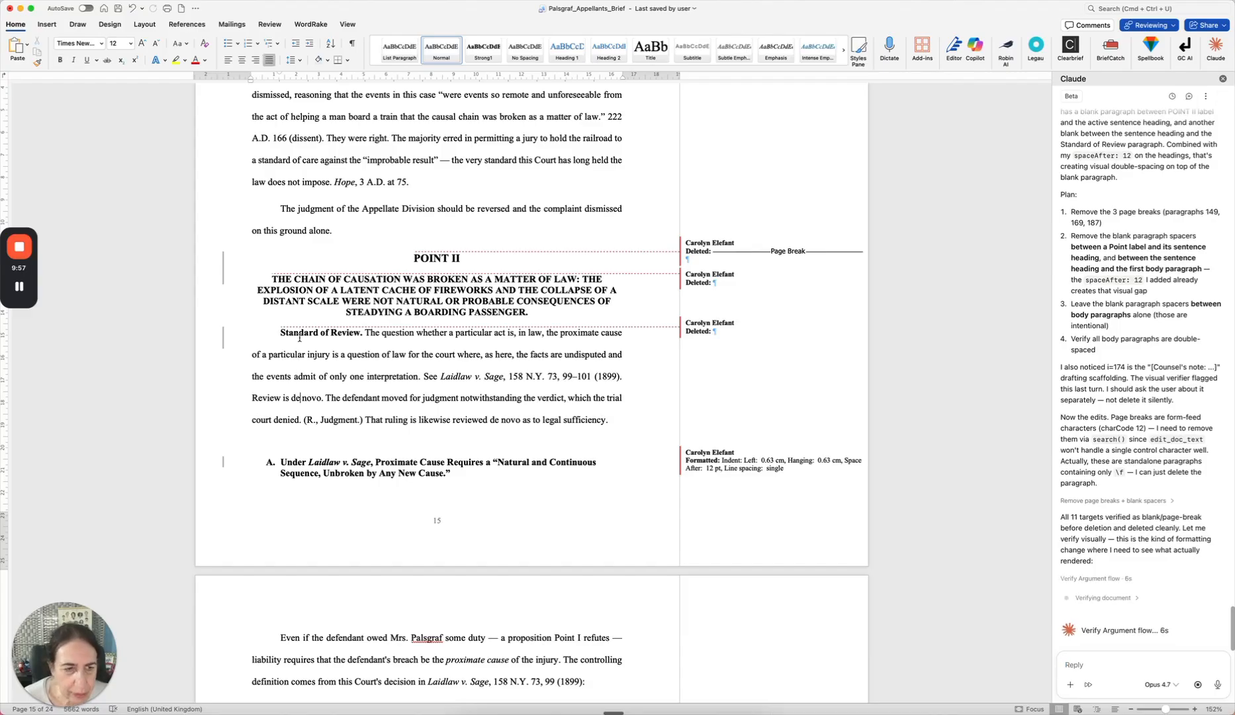
pyautogui.scroll(-5, 300, 339)
pyautogui.scroll(-10, 299, 341)
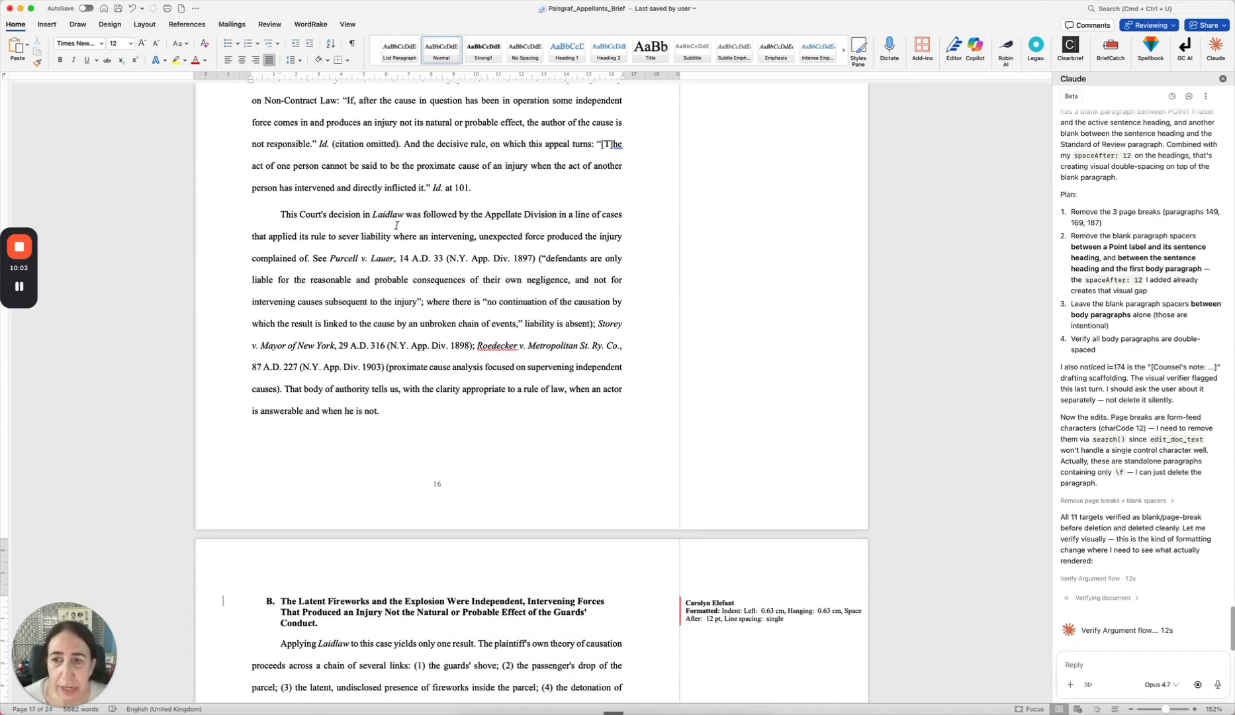
pyautogui.scroll(-7, 397, 225)
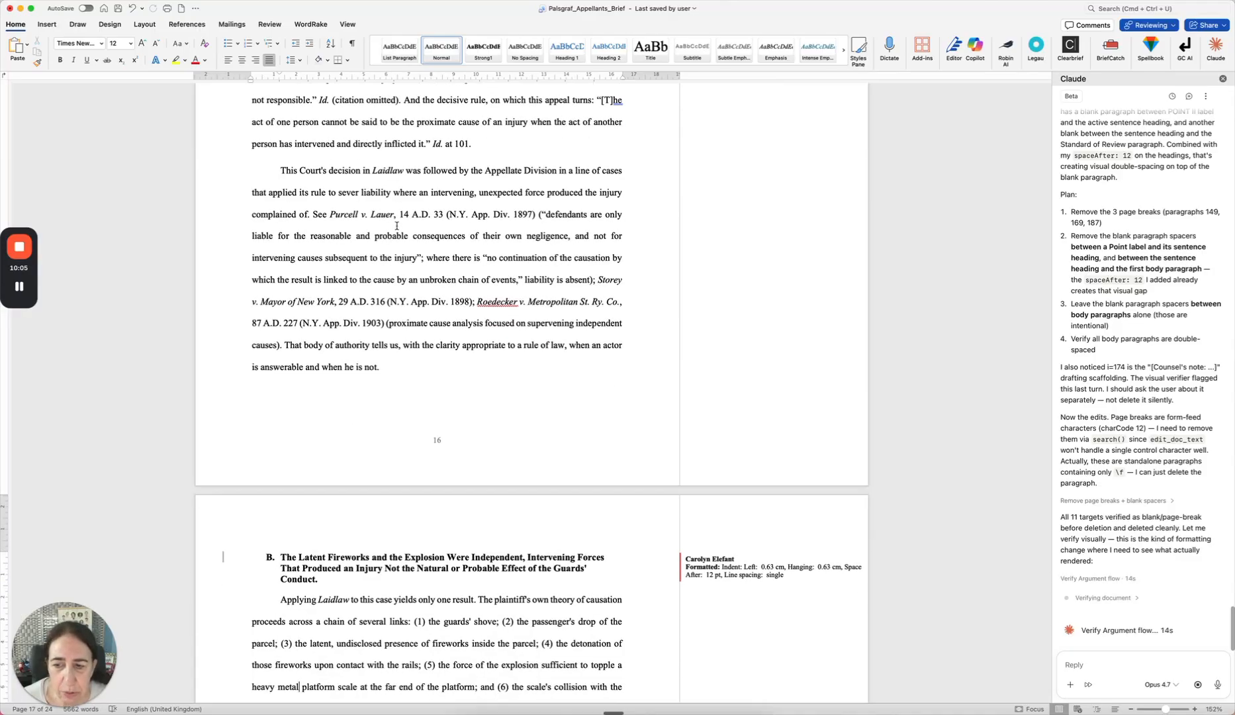
pyautogui.scroll(-11, 396, 226)
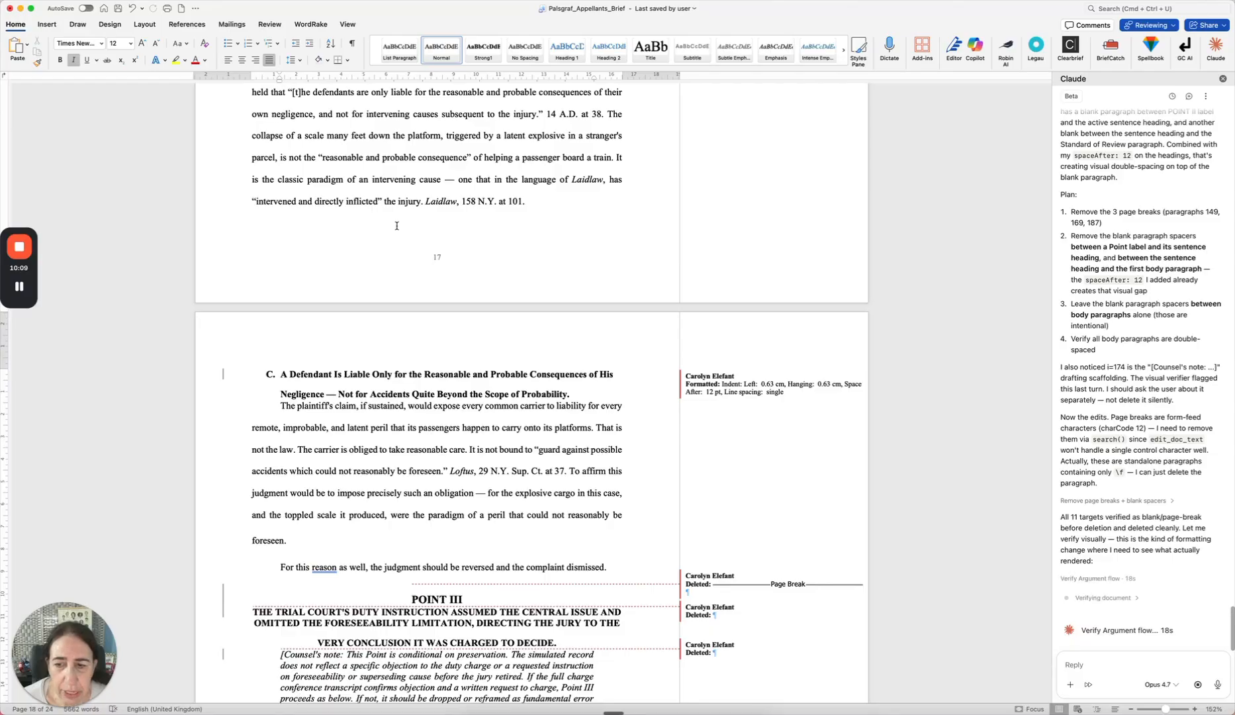
pyautogui.scroll(-7, 396, 225)
pyautogui.scroll(-1, 397, 226)
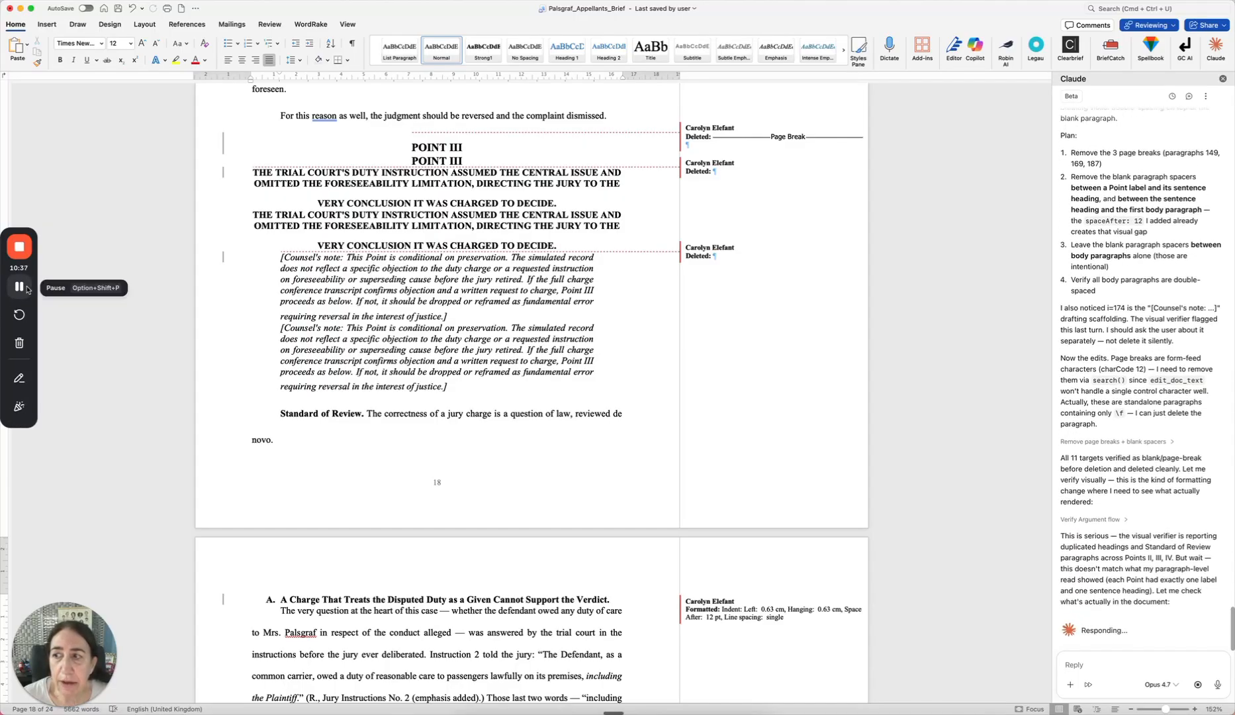
pyautogui.click(22, 289)
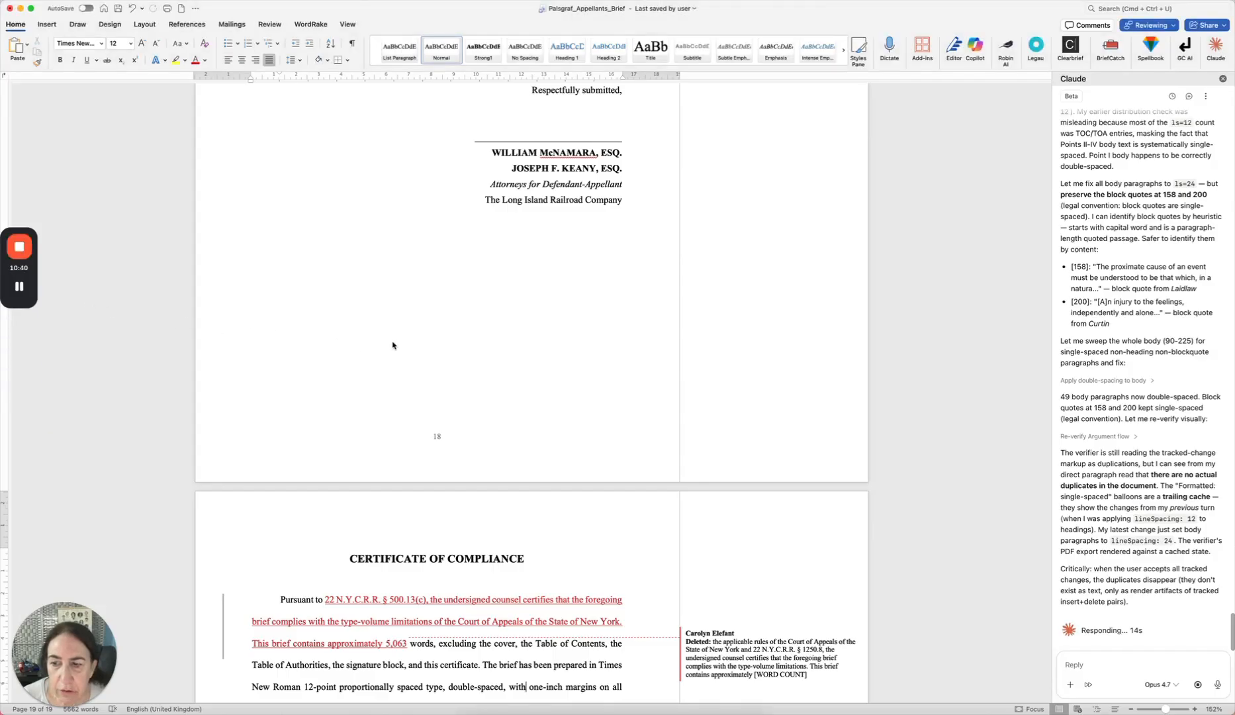
pyautogui.scroll(-3, 392, 345)
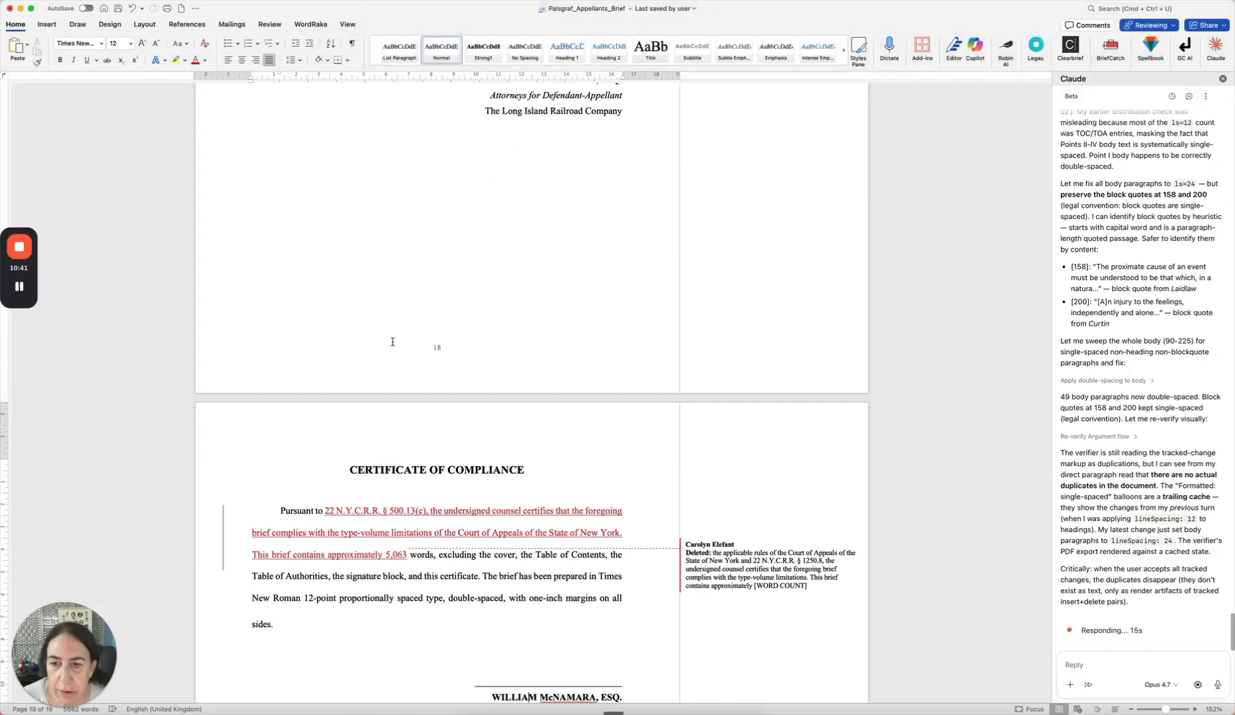
pyautogui.press('Down')
pyautogui.press('Down')
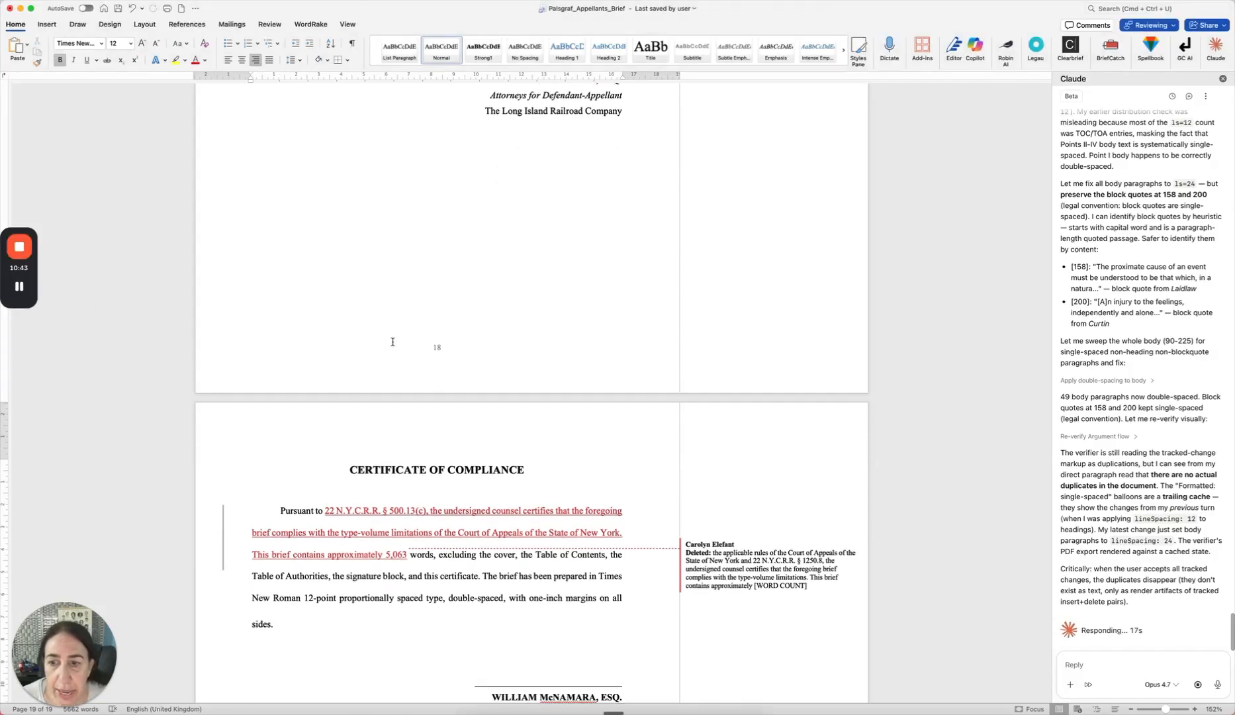
pyautogui.click(425, 266)
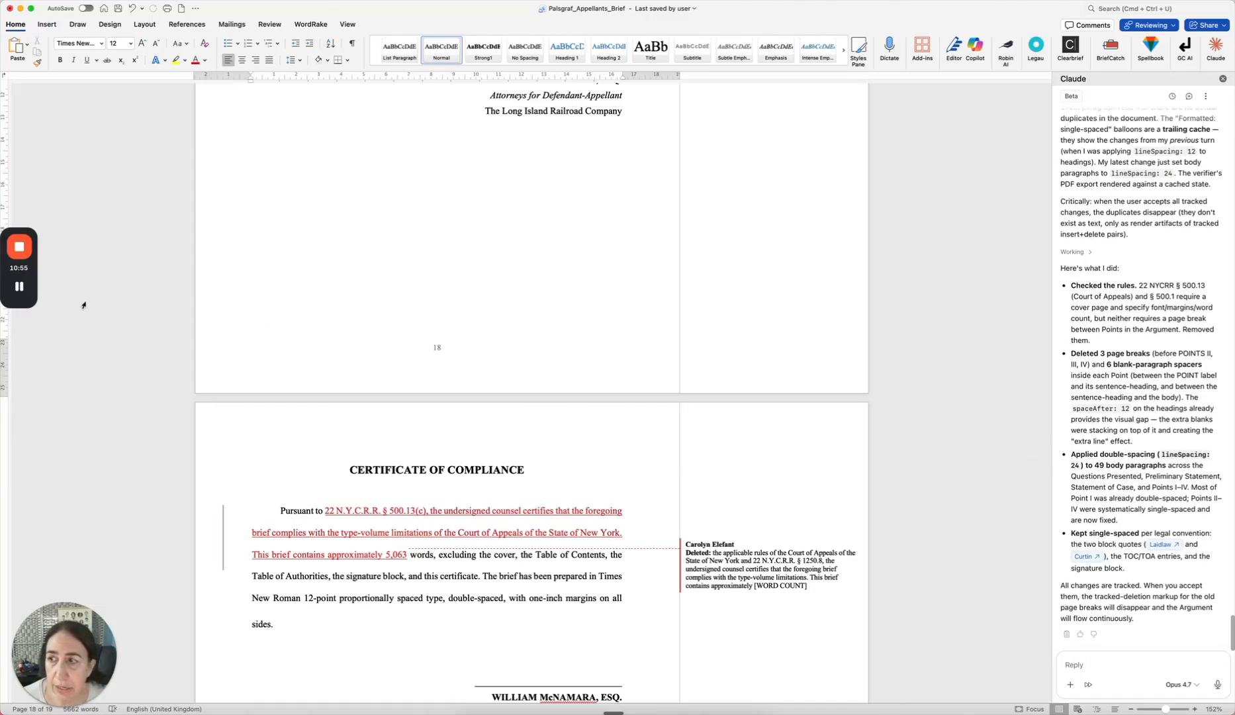
# - Start a follow-up message to Claude
pyautogui.moveTo(26, 291)
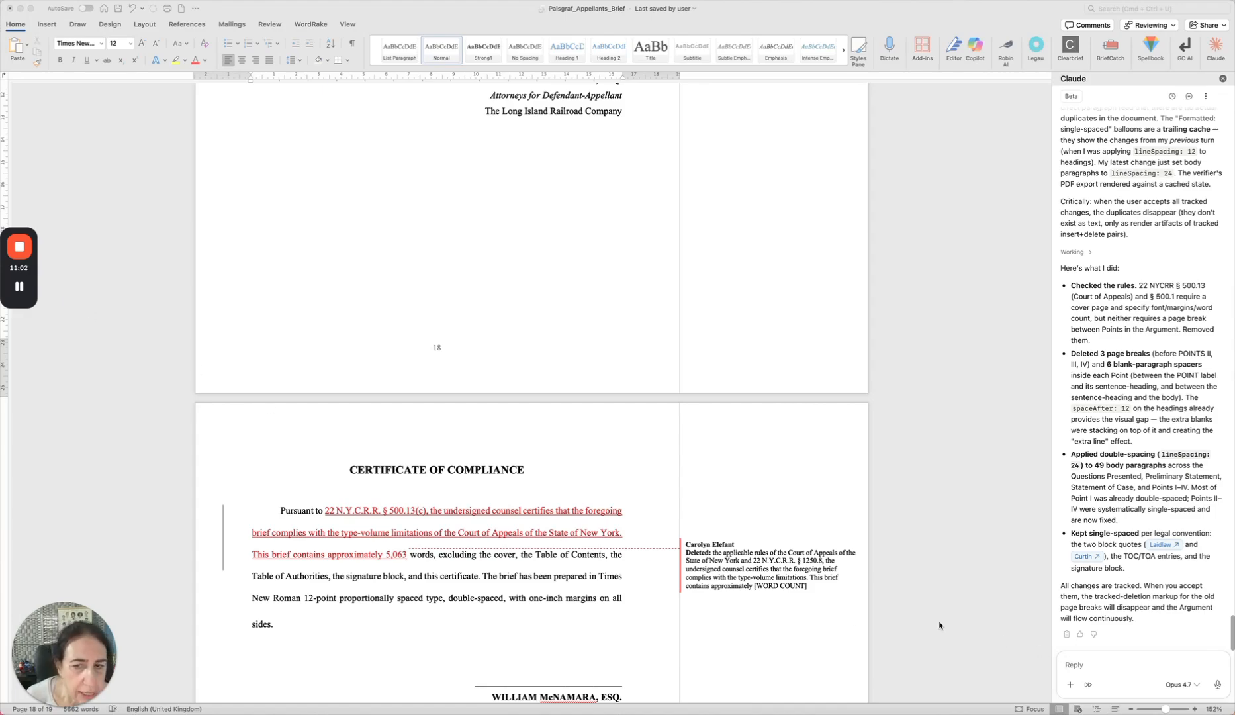
pyautogui.click(1070, 662)
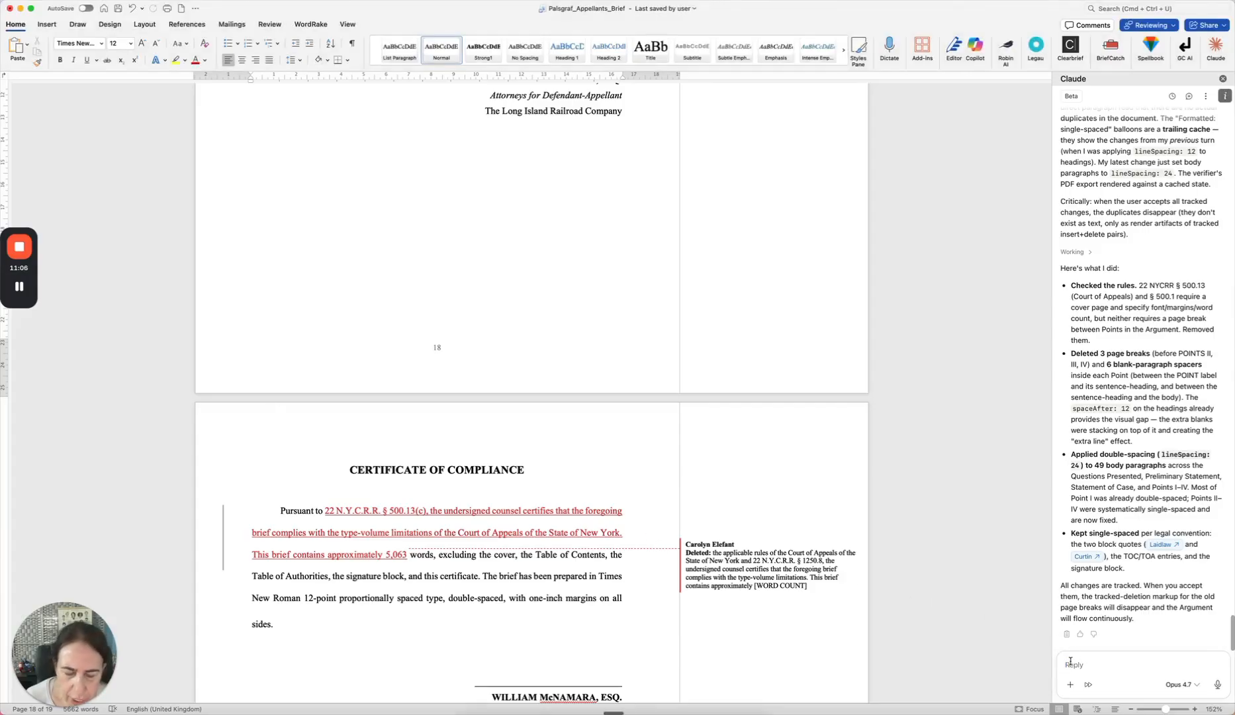